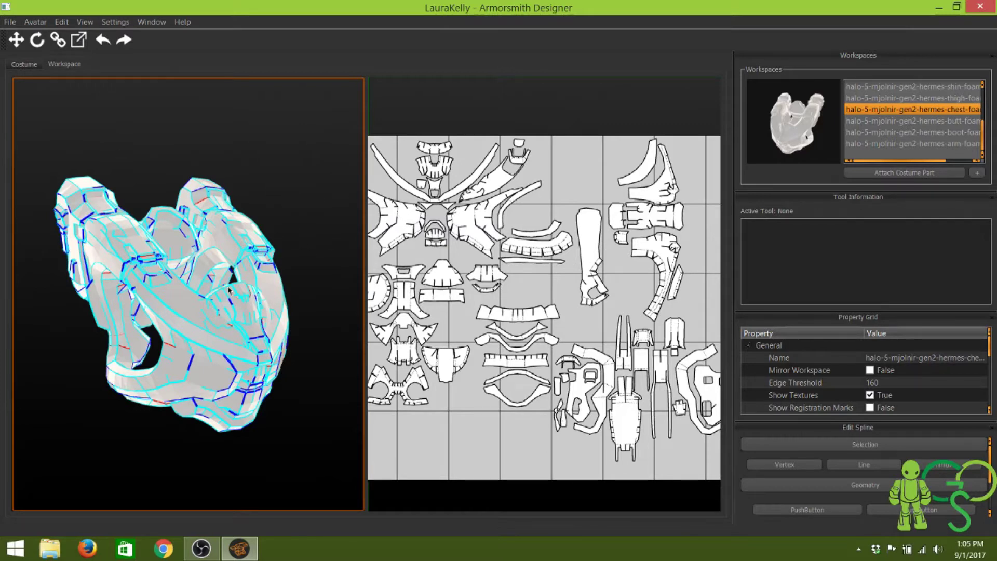
Show the full avatar in the Halo armour, then return to the chest workspace.
{"action": "left_click", "coordinate": [24, 65]}
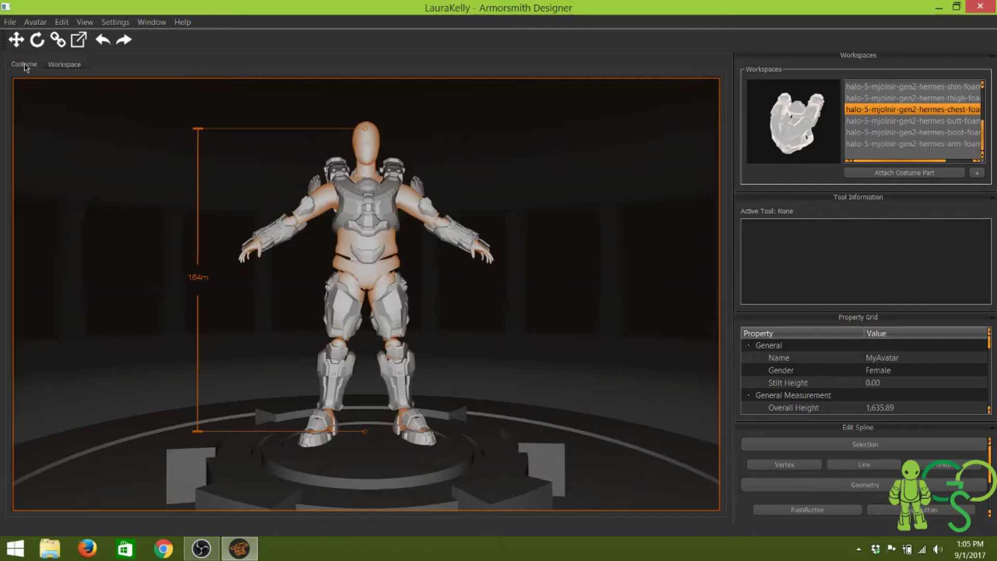
{"action": "left_click", "coordinate": [83, 66]}
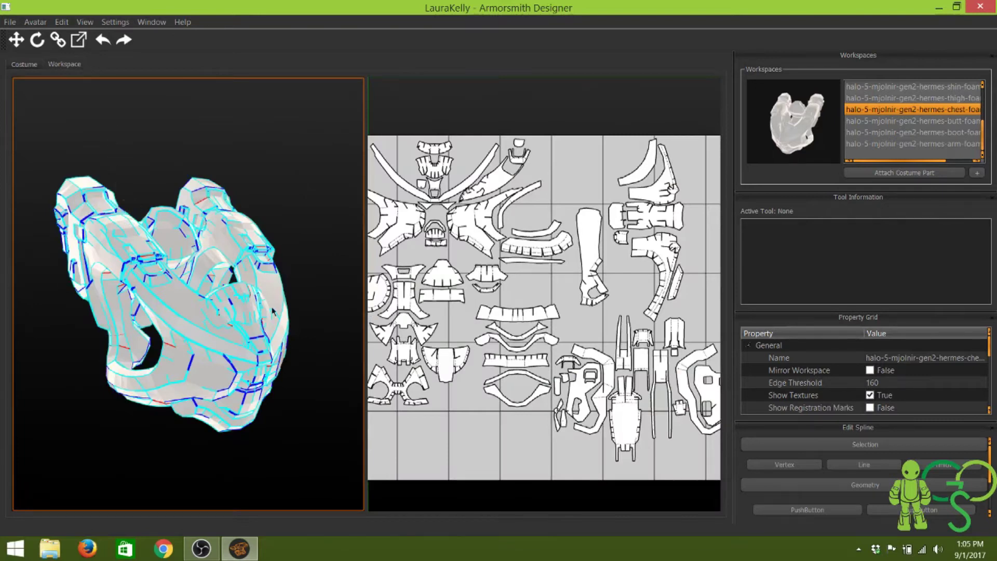
Turn the 3-D chest part to face front and zoom in on the pattern sheet.
{"action": "left_click_drag", "start_coordinate": [272, 310], "coordinate": [251, 302]}
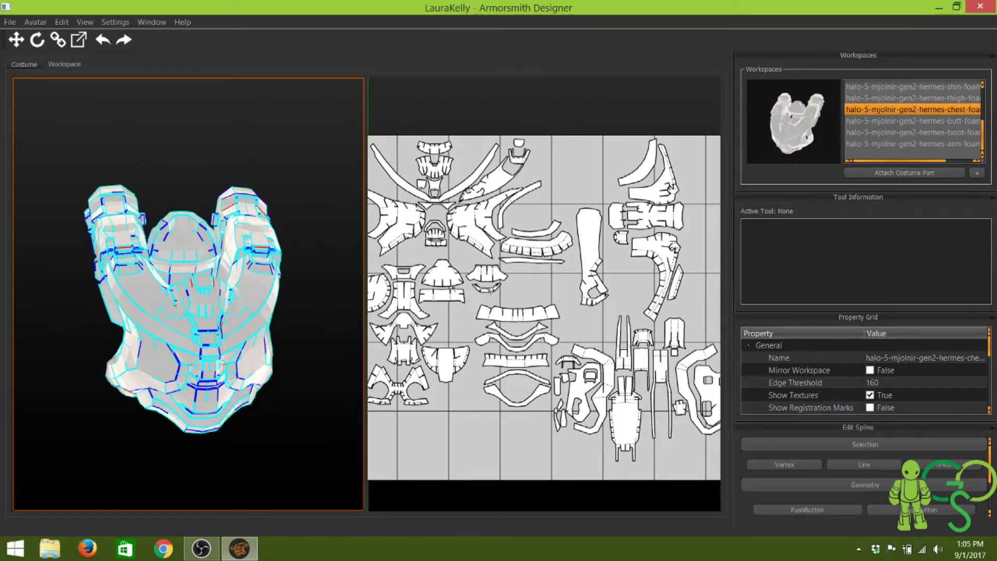
{"action": "scroll", "coordinate": [558, 296], "scroll_direction": "up", "scroll_amount": 5}
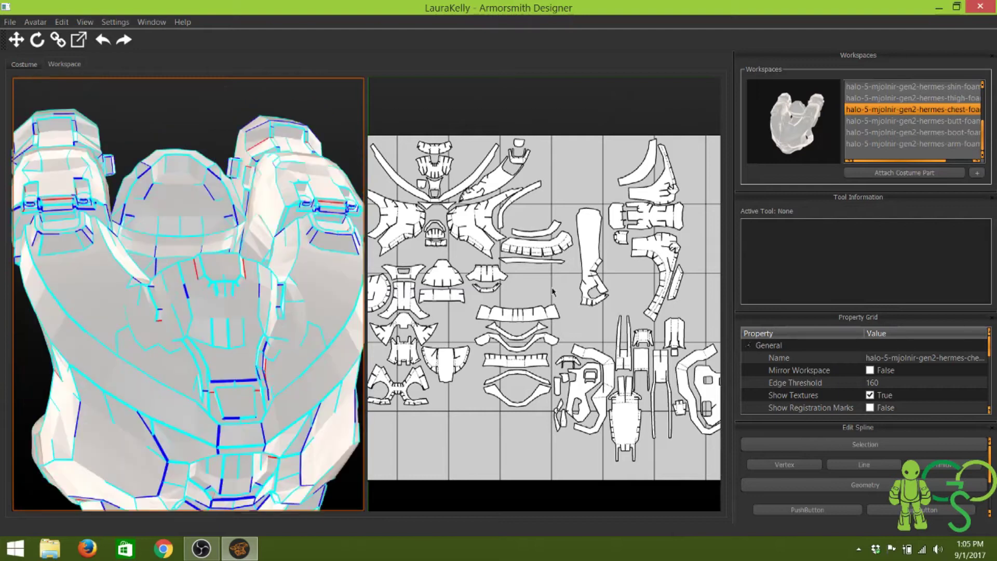
{"action": "scroll", "coordinate": [552, 292], "scroll_direction": "up", "scroll_amount": 8}
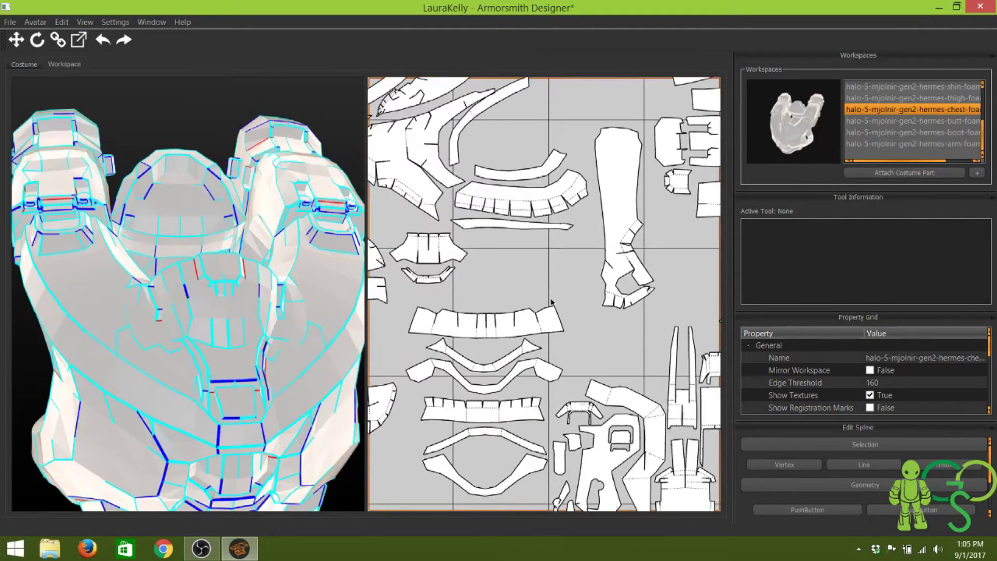
{"action": "scroll", "coordinate": [552, 303], "scroll_direction": "up", "scroll_amount": 6}
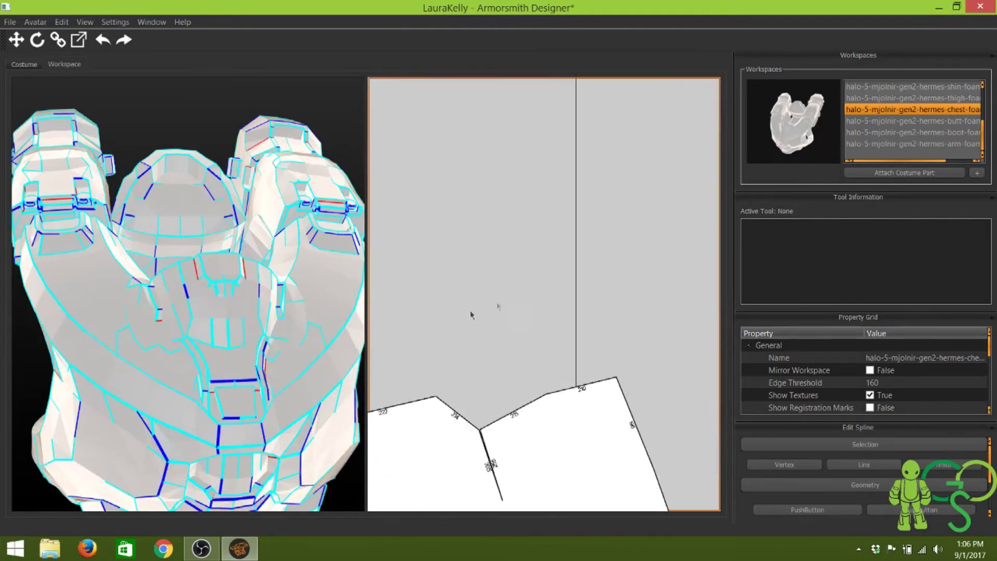
{"action": "right_click", "coordinate": [434, 343]}
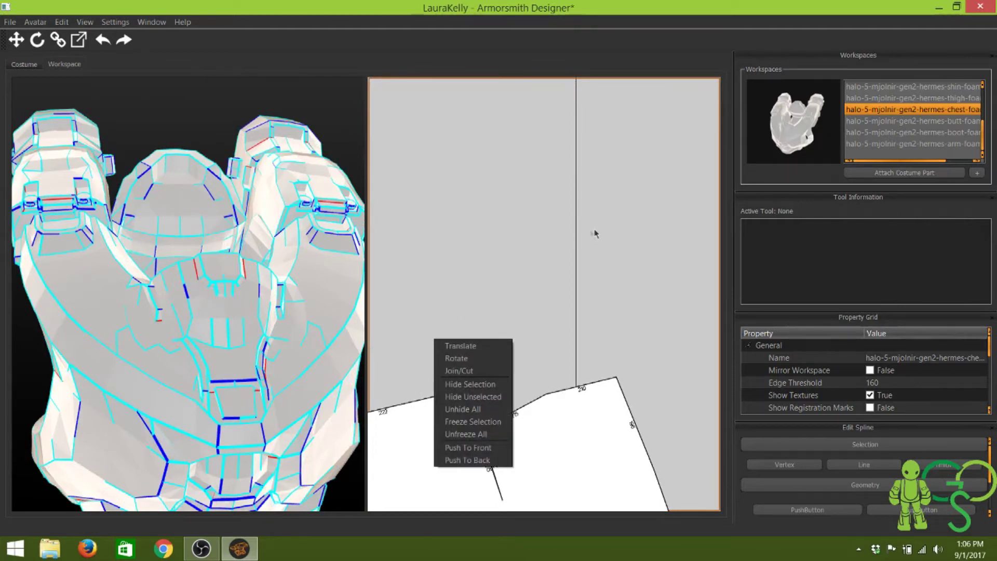
Zoom out across the full pattern sheet and pick a chest piece to locate it.
{"action": "scroll", "coordinate": [497, 239], "scroll_direction": "down", "scroll_amount": 3}
{"action": "scroll", "coordinate": [497, 239], "scroll_direction": "down", "scroll_amount": 3}
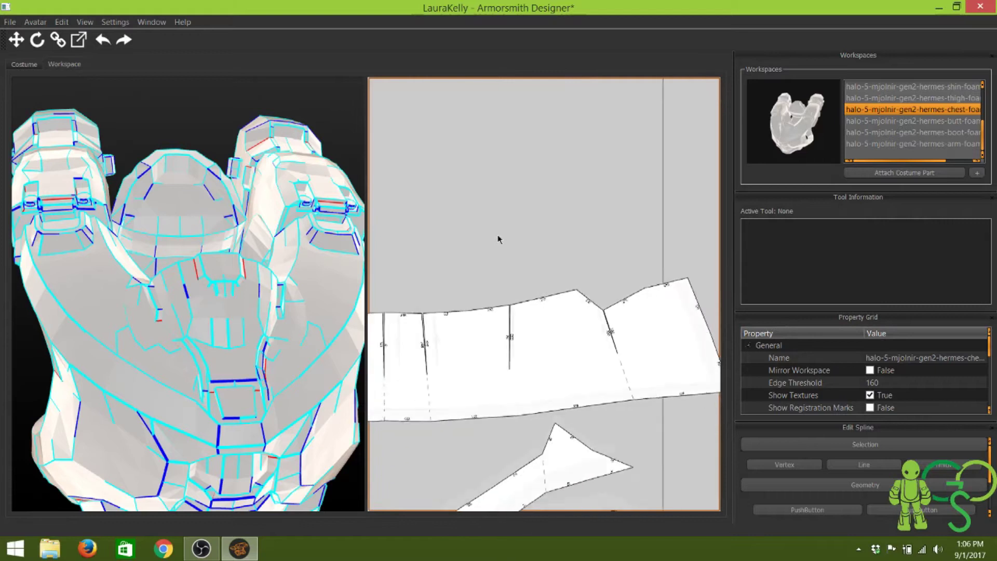
{"action": "scroll", "coordinate": [459, 259], "scroll_direction": "down", "scroll_amount": 5}
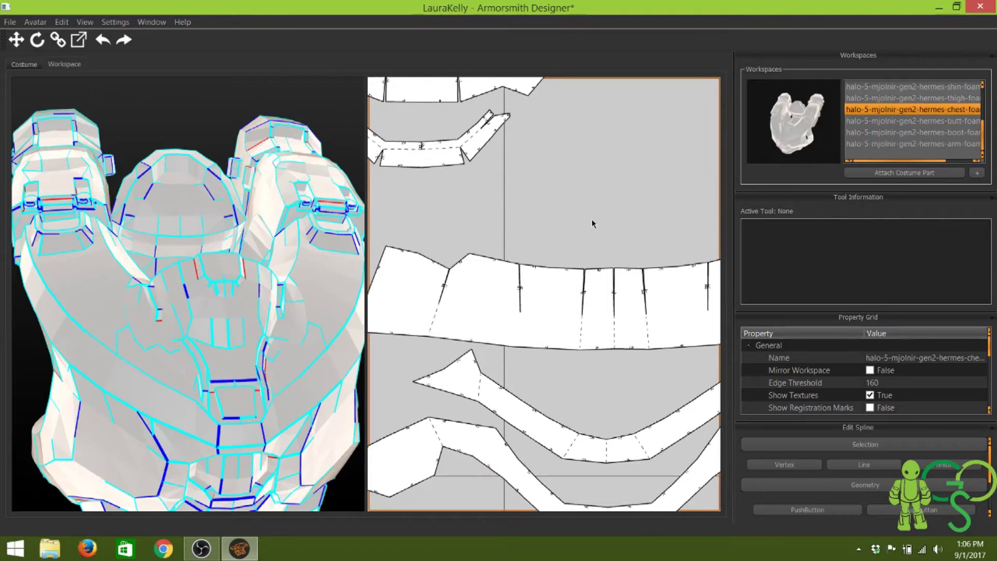
{"action": "scroll", "coordinate": [592, 222], "scroll_direction": "down", "scroll_amount": 5}
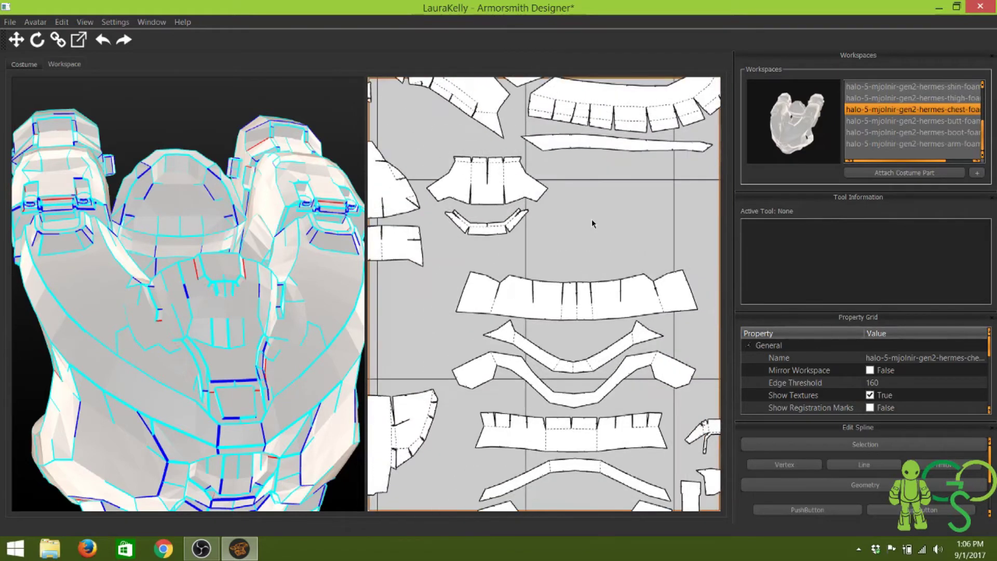
{"action": "scroll", "coordinate": [592, 223], "scroll_direction": "down", "scroll_amount": 3}
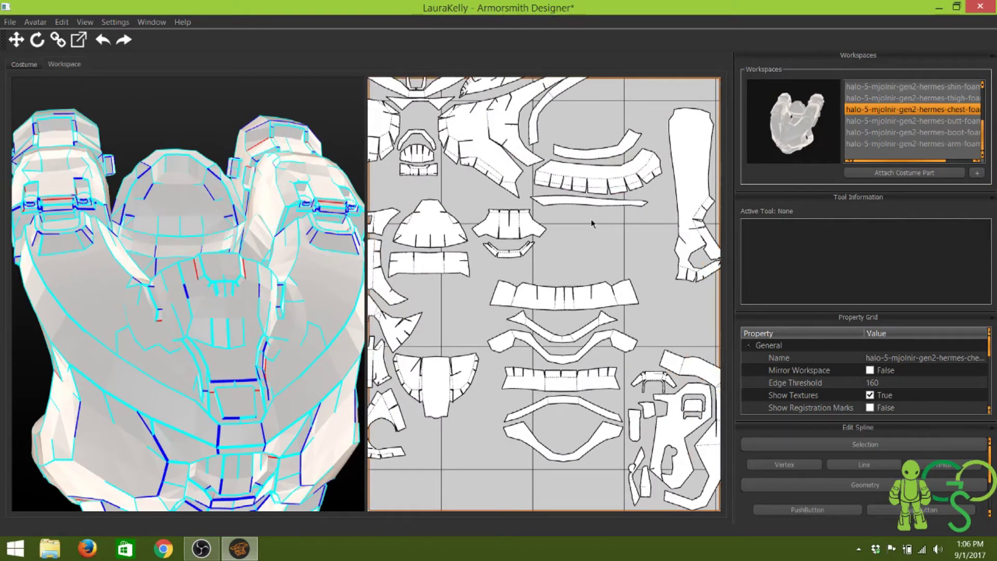
{"action": "scroll", "coordinate": [591, 222], "scroll_direction": "down", "scroll_amount": 4}
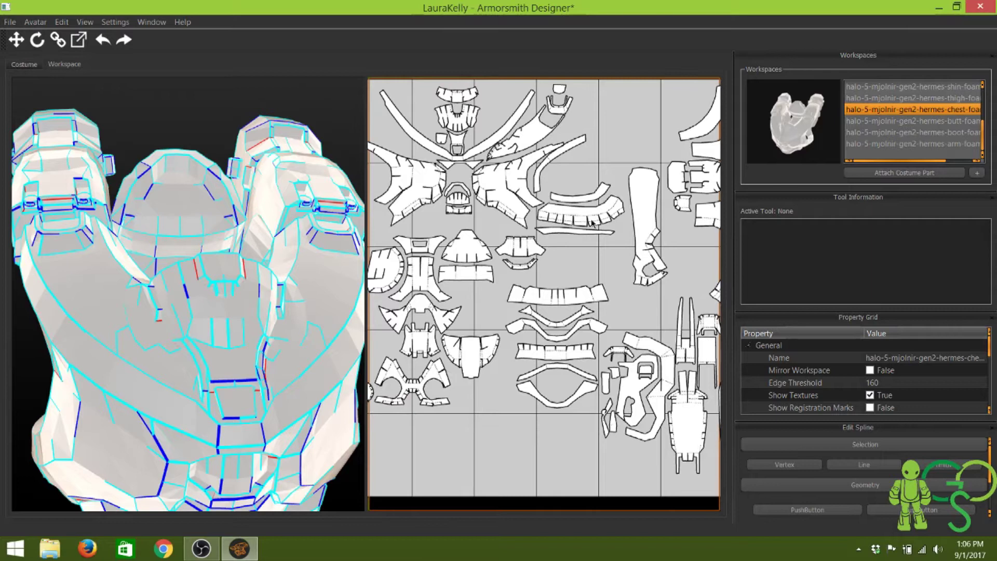
{"action": "left_click", "coordinate": [324, 329]}
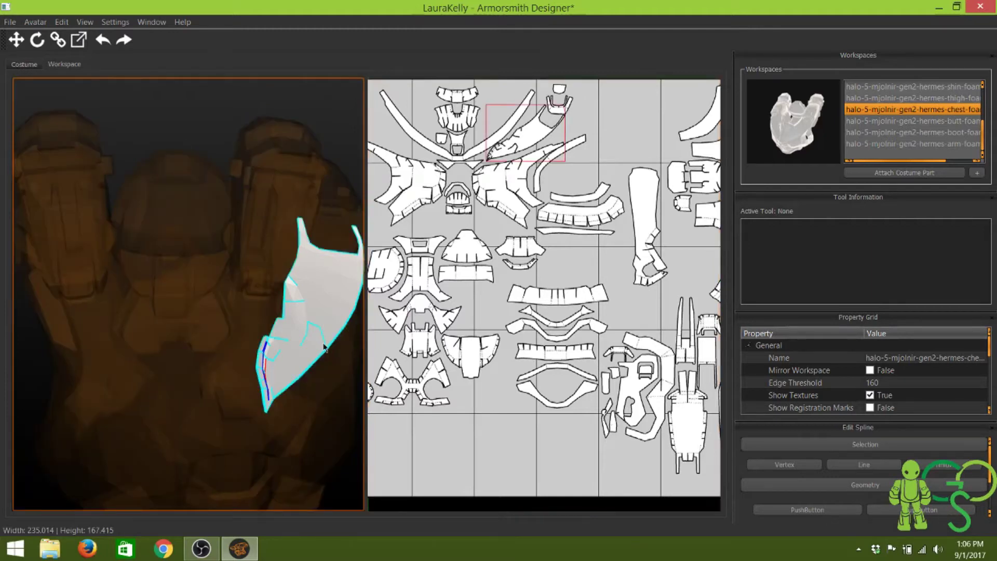
Orbit close to the chest and select the lower band piece to inspect it.
{"action": "left_click_drag", "start_coordinate": [323, 347], "coordinate": [281, 322]}
{"action": "scroll", "coordinate": [260, 312], "scroll_direction": "up", "scroll_amount": 5}
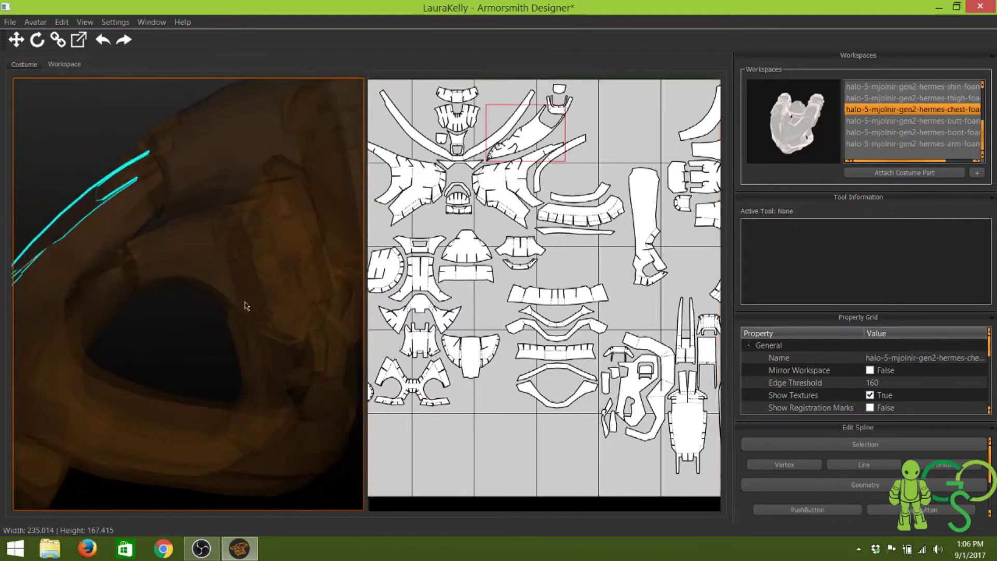
{"action": "scroll", "coordinate": [246, 306], "scroll_direction": "down", "scroll_amount": 3}
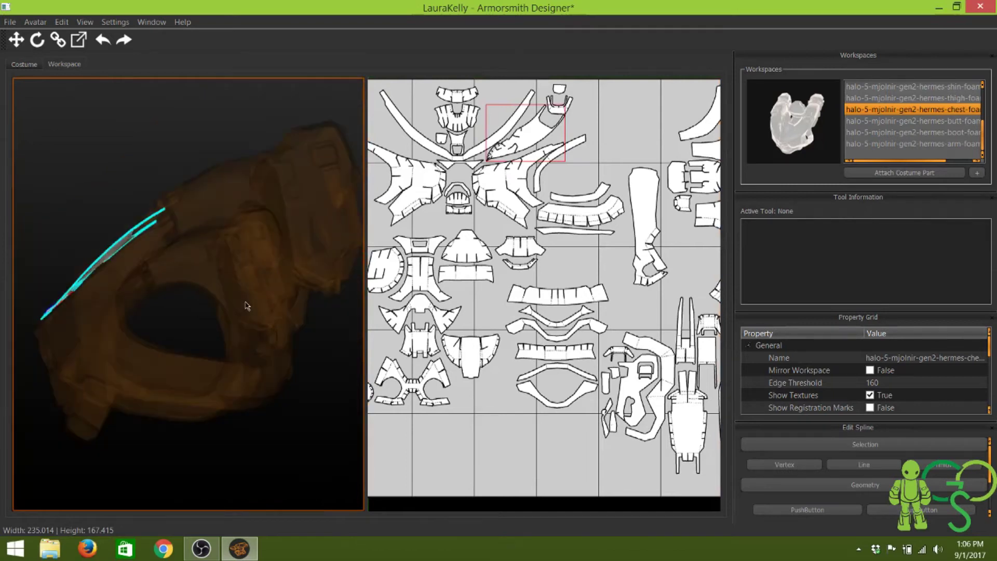
{"action": "left_click", "coordinate": [232, 374]}
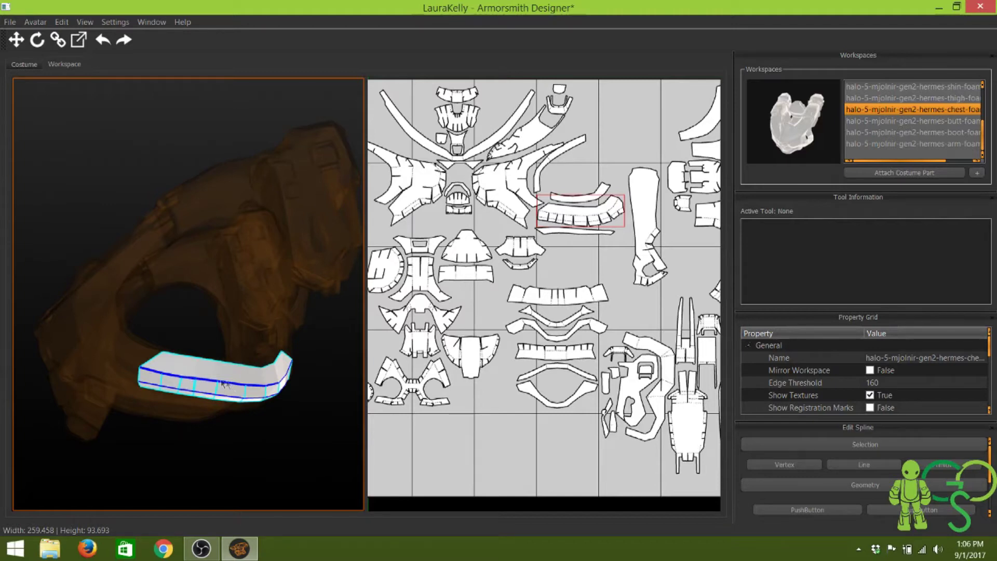
{"action": "mouse_move", "coordinate": [280, 346]}
{"action": "right_mouse_down"}
{"action": "mouse_move", "coordinate": [270, 393]}
{"action": "mouse_move", "coordinate": [274, 357]}
{"action": "right_mouse_up"}
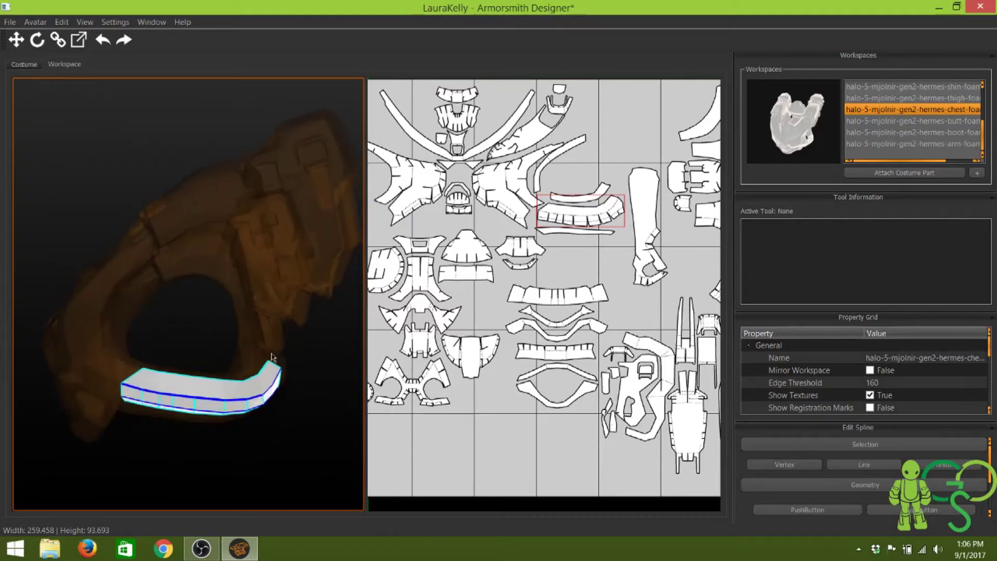
Select and inspect the under-arm strap piece, then clear the selection.
{"action": "left_click", "coordinate": [208, 204]}
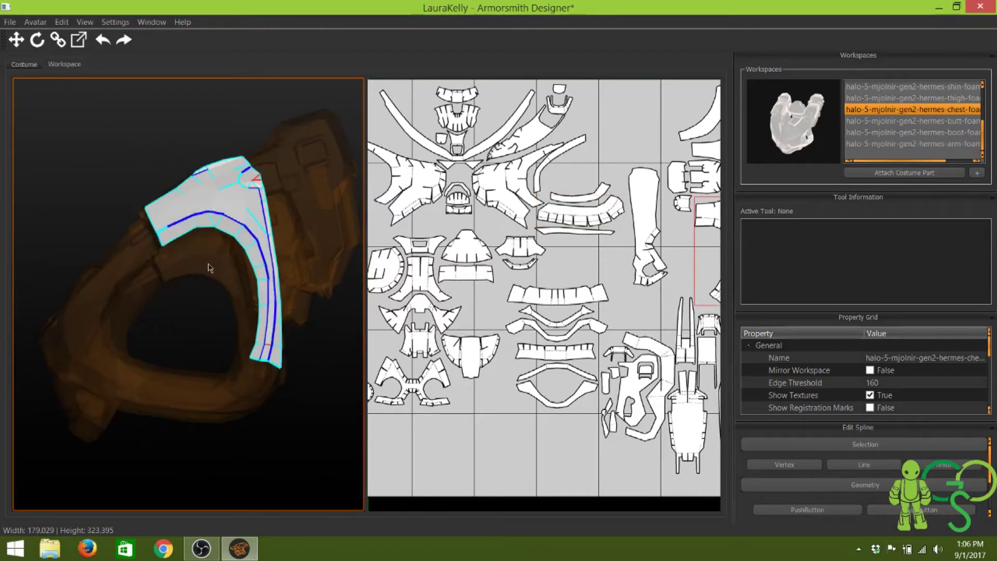
{"action": "right_click_drag", "start_coordinate": [209, 269], "coordinate": [230, 277]}
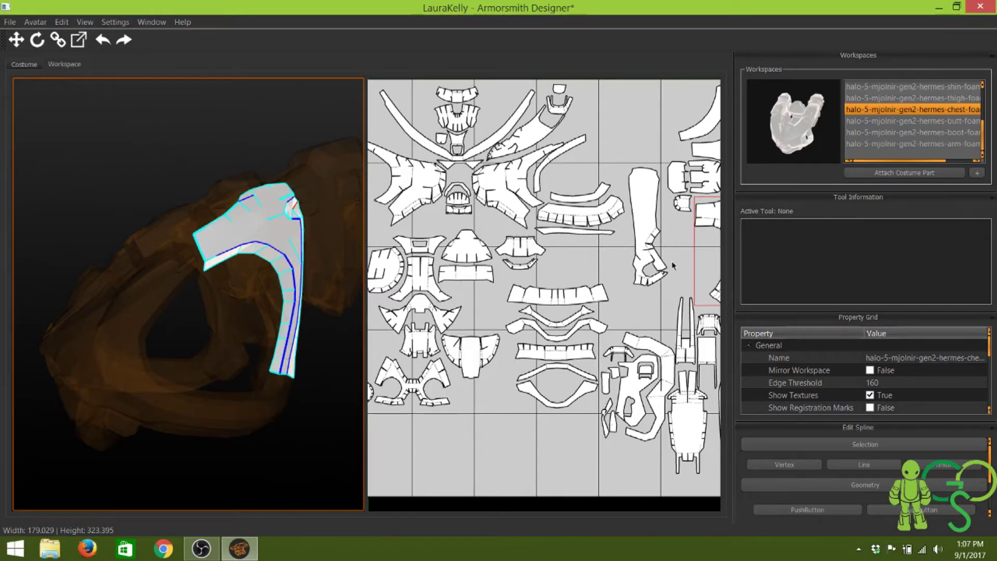
{"action": "scroll", "coordinate": [670, 265], "scroll_direction": "down", "scroll_amount": 5}
{"action": "scroll", "coordinate": [244, 238], "scroll_direction": "up", "scroll_amount": 1}
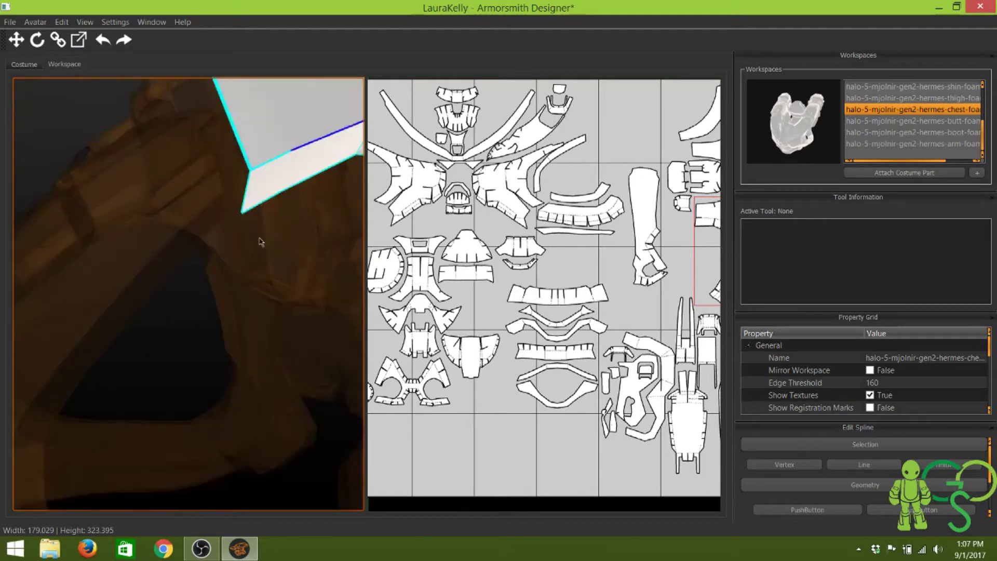
{"action": "scroll", "coordinate": [260, 242], "scroll_direction": "up", "scroll_amount": 5}
{"action": "scroll", "coordinate": [265, 255], "scroll_direction": "down", "scroll_amount": 4}
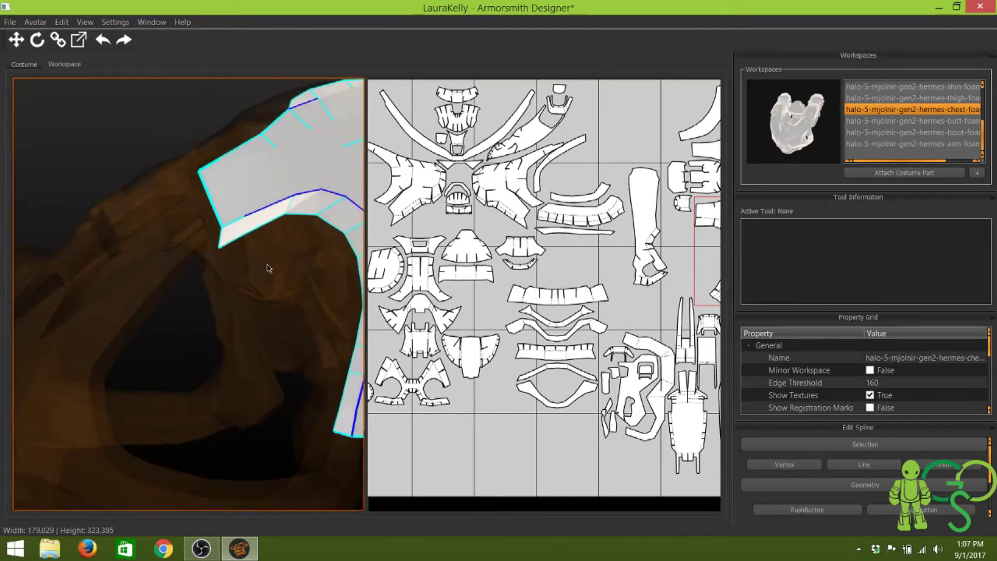
{"action": "scroll", "coordinate": [268, 267], "scroll_direction": "up", "scroll_amount": 3}
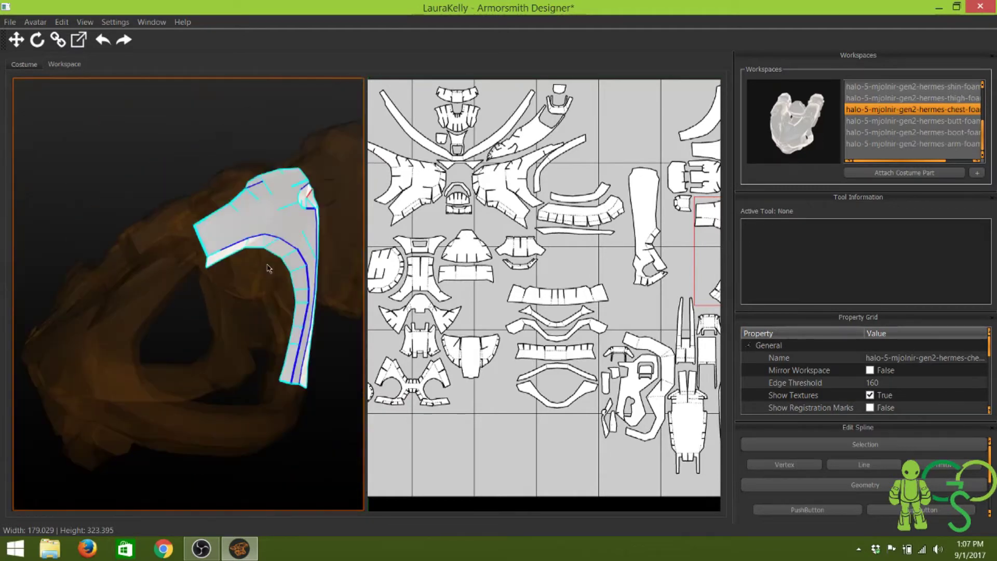
{"action": "left_click", "coordinate": [656, 295]}
Select the curved under-arm strip on the pattern sheet and frame the whole strip in view.
{"action": "scroll", "coordinate": [547, 287], "scroll_direction": "down", "scroll_amount": 2}
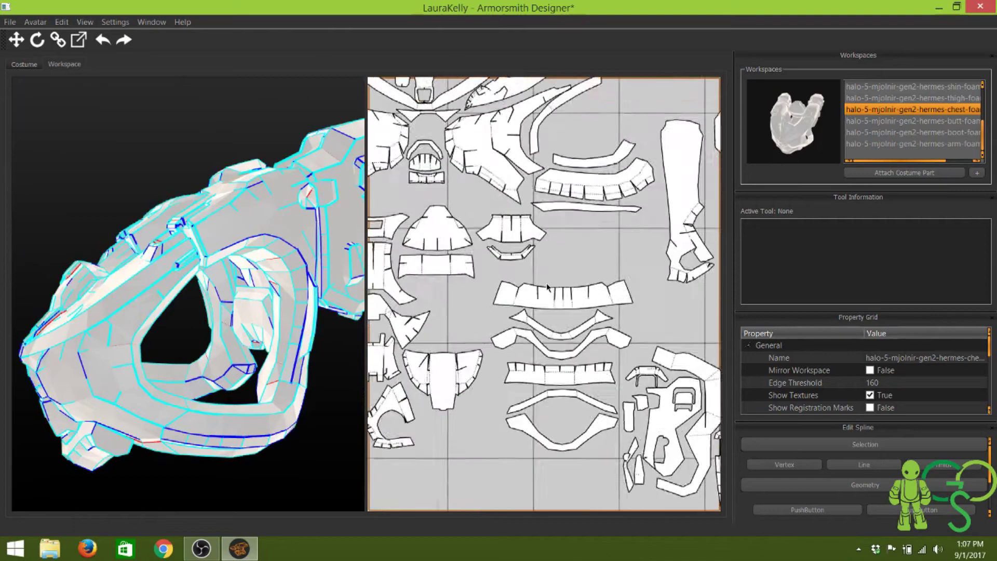
{"action": "scroll", "coordinate": [549, 285], "scroll_direction": "up", "scroll_amount": 5}
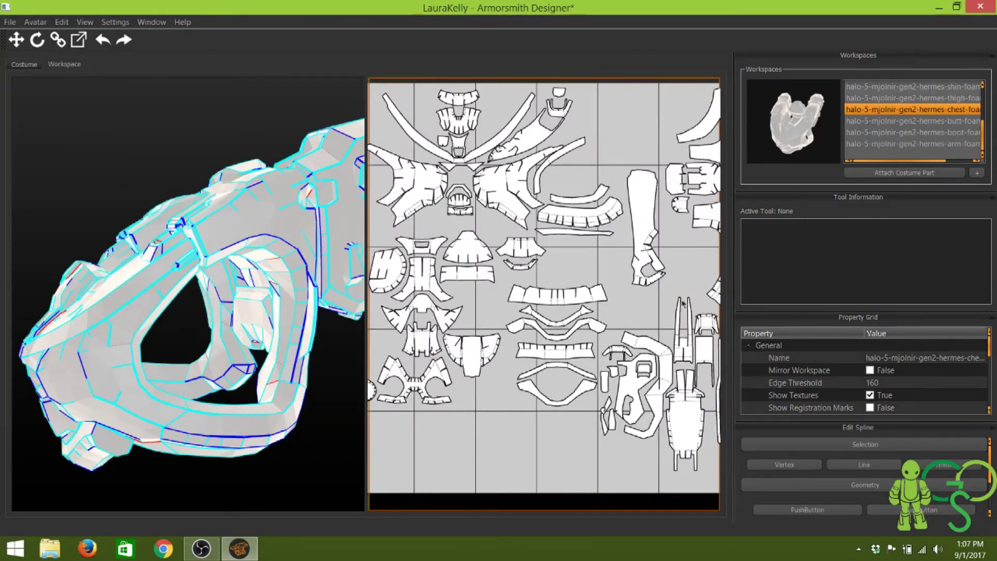
{"action": "scroll", "coordinate": [651, 297], "scroll_direction": "down", "scroll_amount": 3}
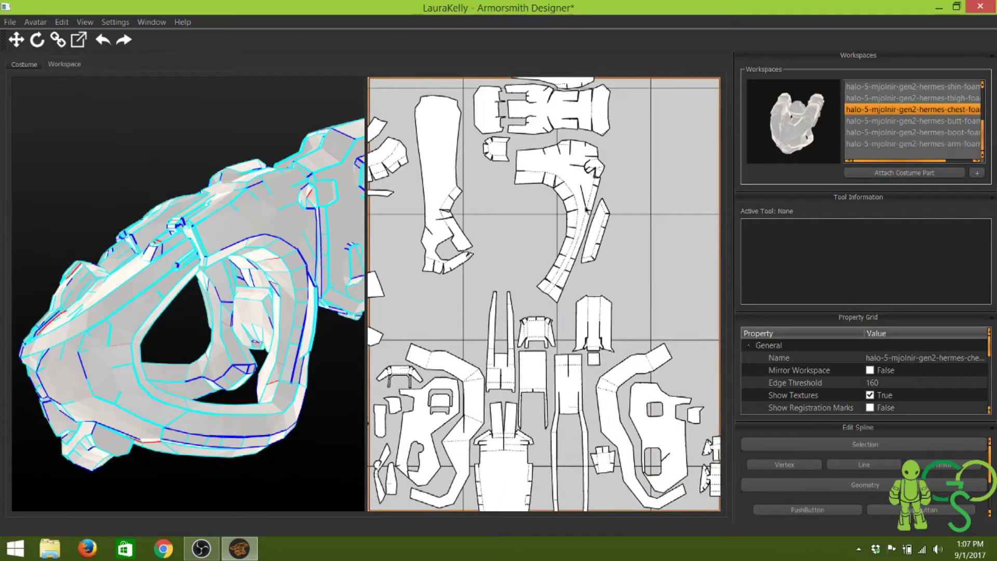
{"action": "left_click", "coordinate": [586, 208]}
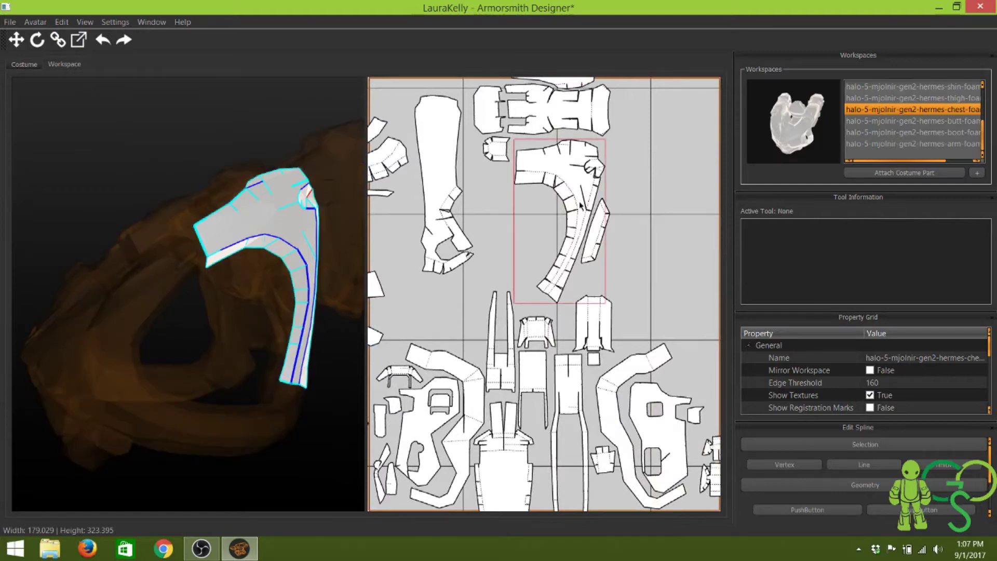
{"action": "scroll", "coordinate": [581, 204], "scroll_direction": "down", "scroll_amount": 4}
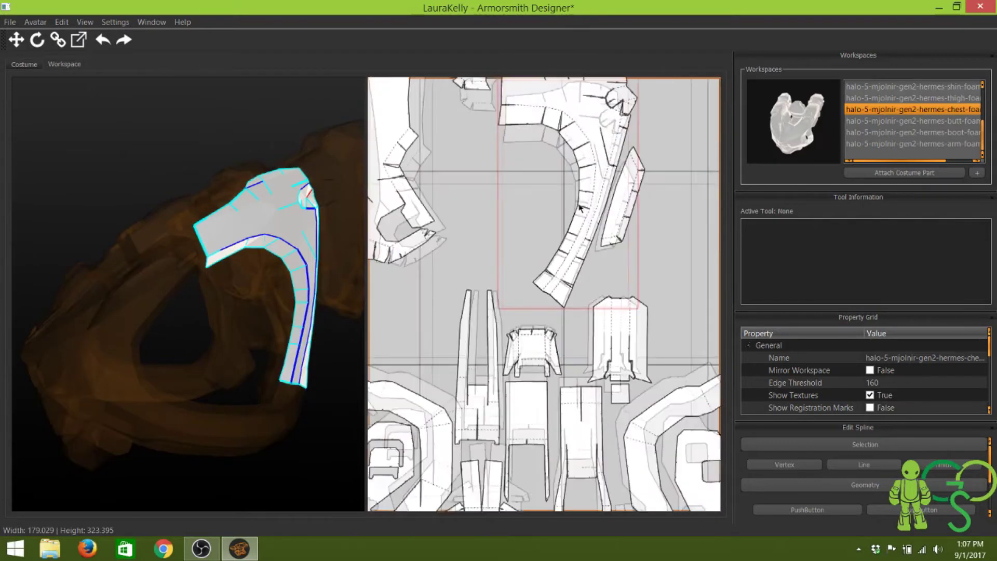
{"action": "scroll", "coordinate": [578, 211], "scroll_direction": "down", "scroll_amount": 4}
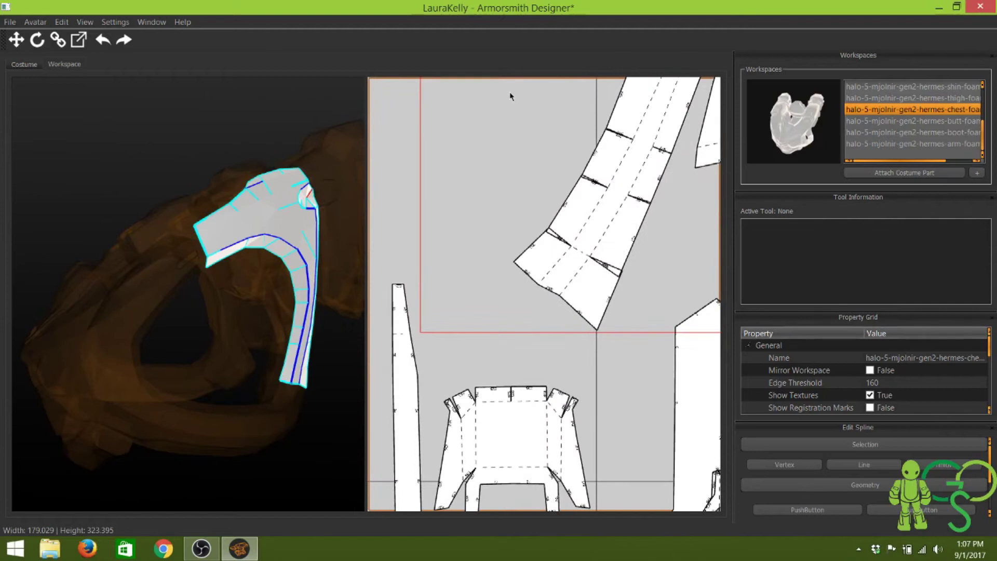
{"action": "middle_click_drag", "start_coordinate": [511, 106], "coordinate": [474, 312]}
{"action": "scroll", "coordinate": [474, 306], "scroll_direction": "up", "scroll_amount": 2}
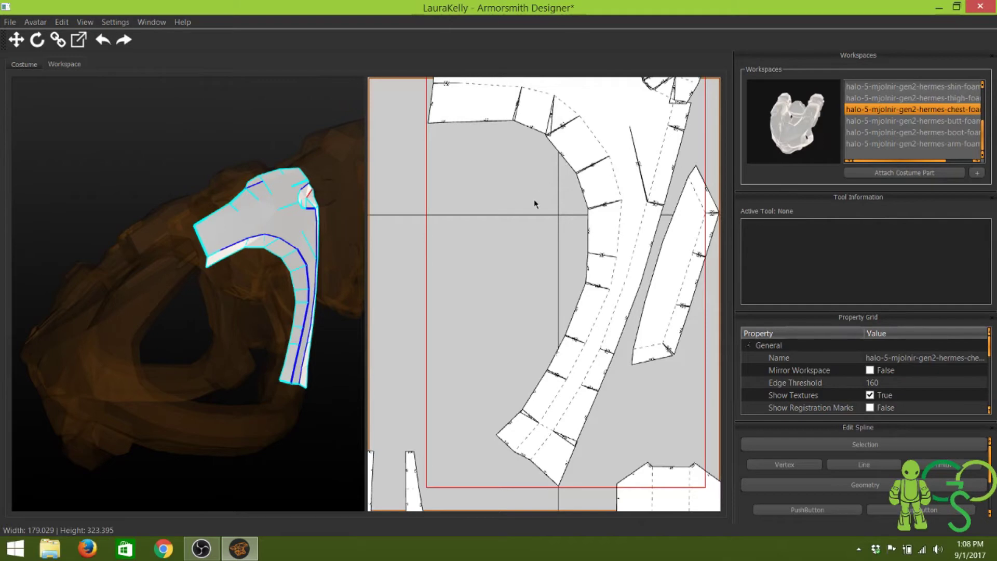
{"action": "scroll", "coordinate": [534, 196], "scroll_direction": "down", "scroll_amount": 1}
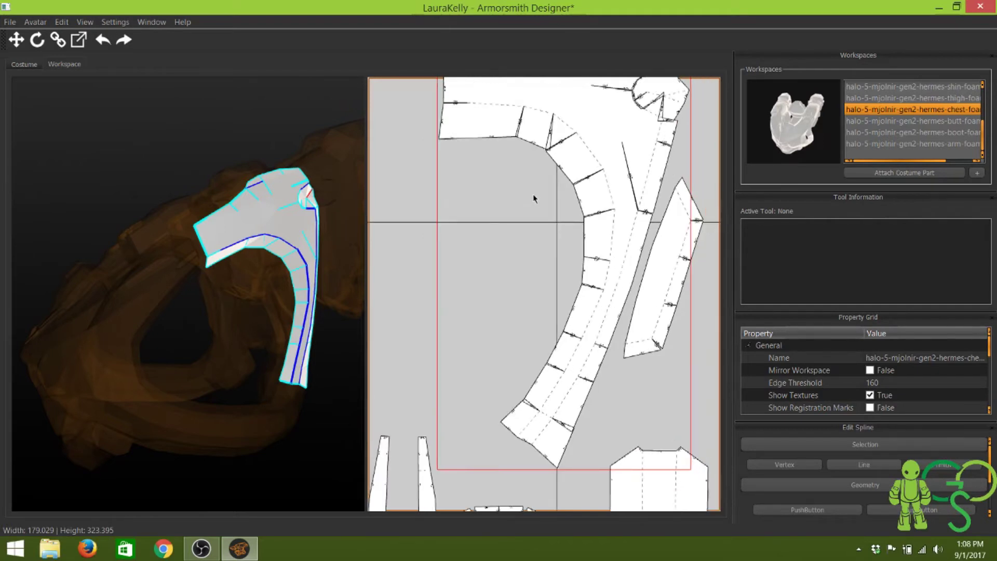
{"action": "scroll", "coordinate": [506, 278], "scroll_direction": "up", "scroll_amount": 2}
{"action": "scroll", "coordinate": [516, 247], "scroll_direction": "down", "scroll_amount": 2}
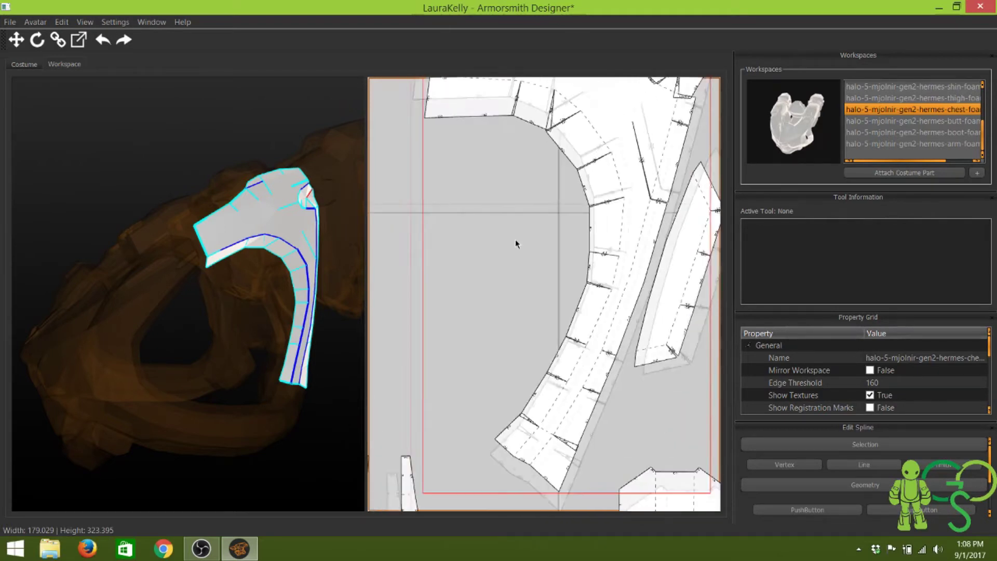
{"action": "middle_click_drag", "start_coordinate": [501, 239], "coordinate": [494, 268]}
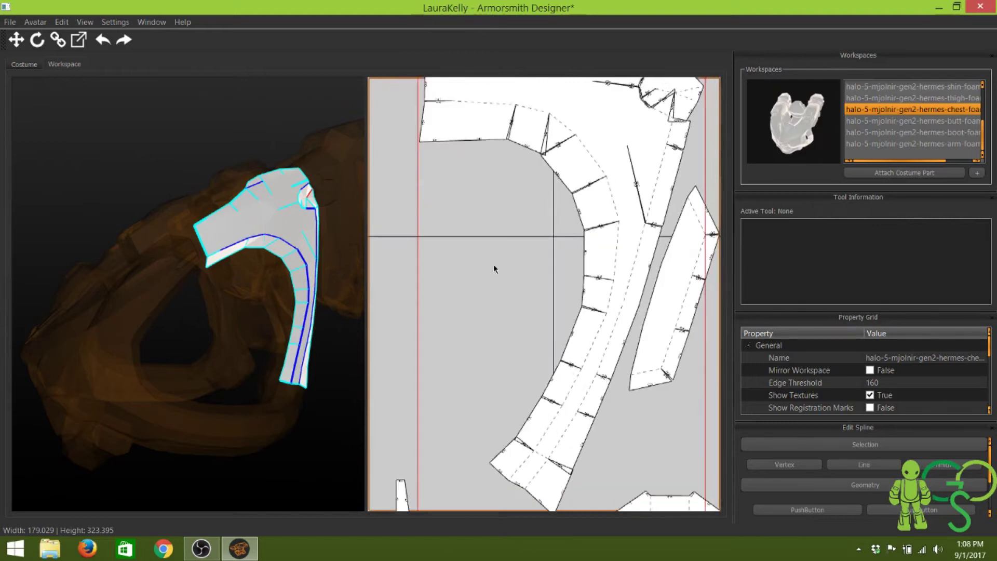
{"action": "scroll", "coordinate": [495, 251], "scroll_direction": "down", "scroll_amount": 1}
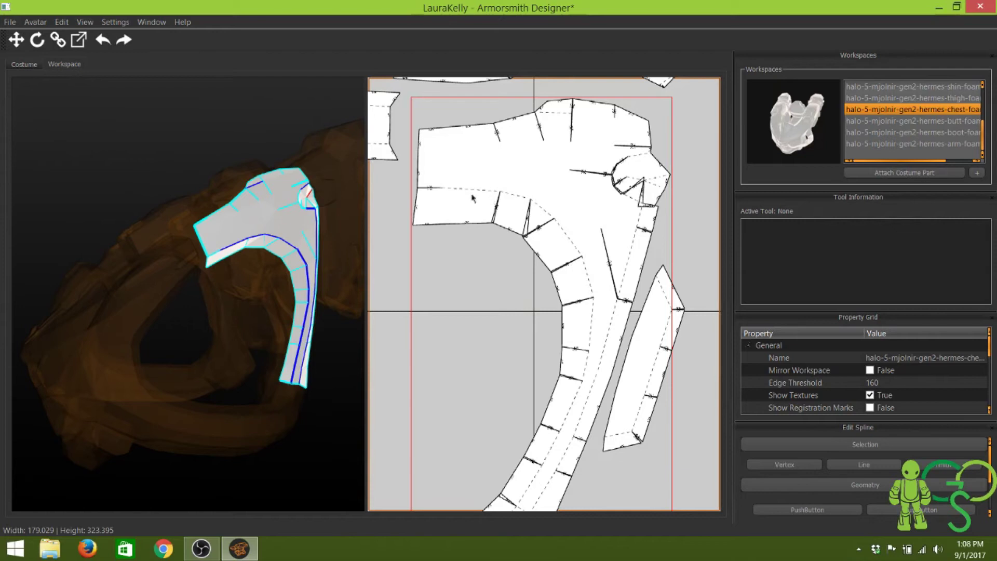
With Join/Cut, cut the curved strip from the upper panel and at each of its fold edges.
{"action": "right_click", "coordinate": [460, 259]}
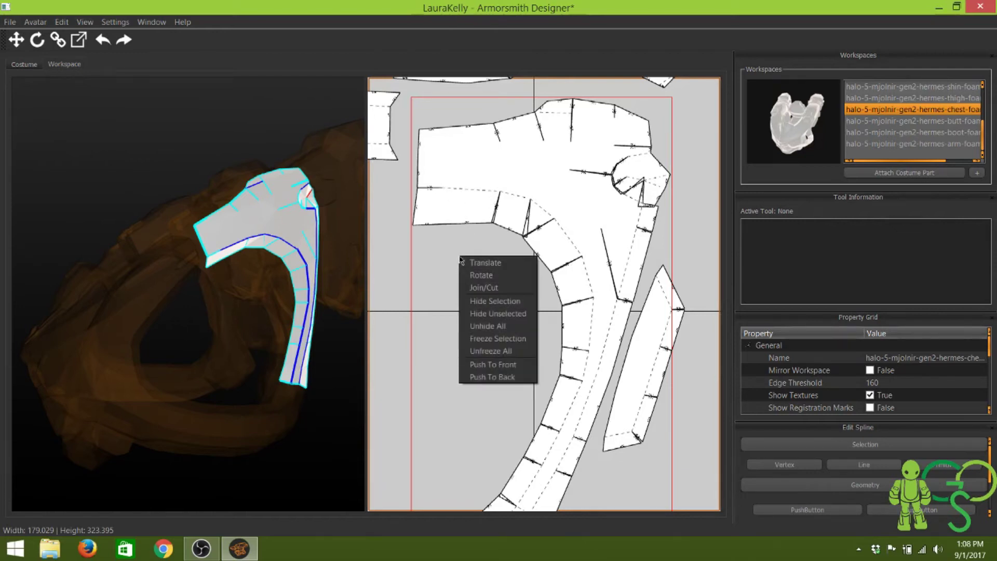
{"action": "left_click", "coordinate": [483, 288]}
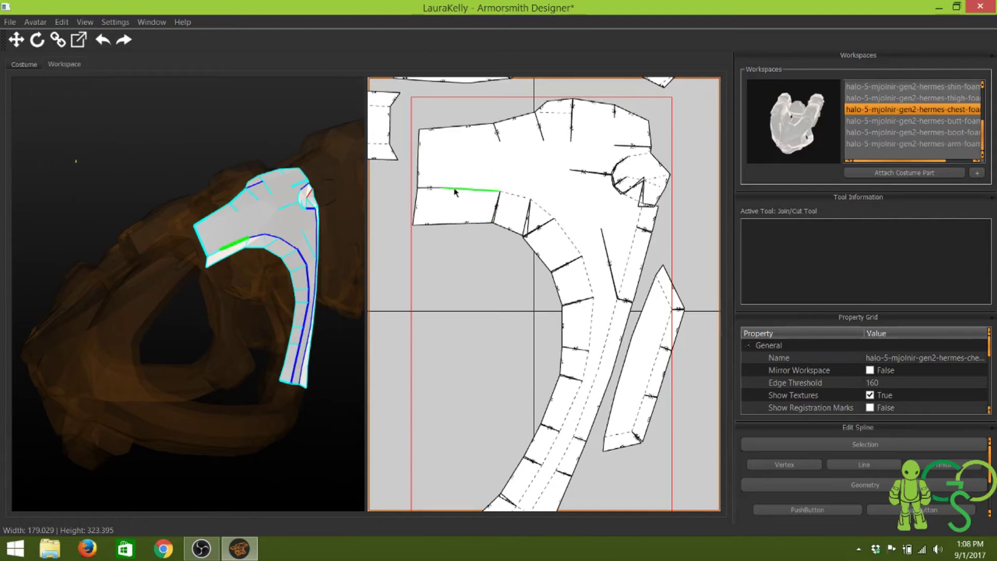
{"action": "left_click", "coordinate": [455, 193]}
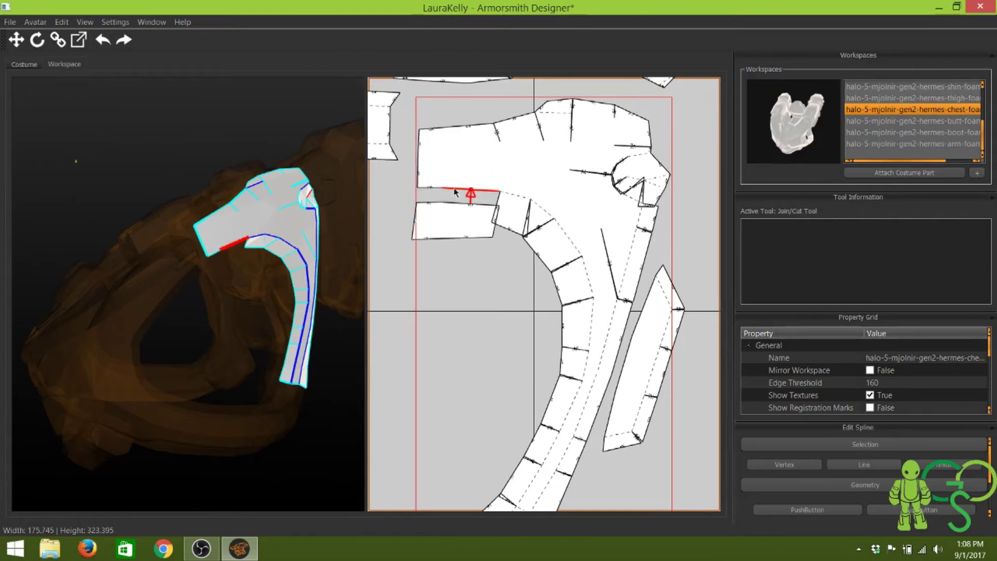
{"action": "left_click", "coordinate": [515, 198]}
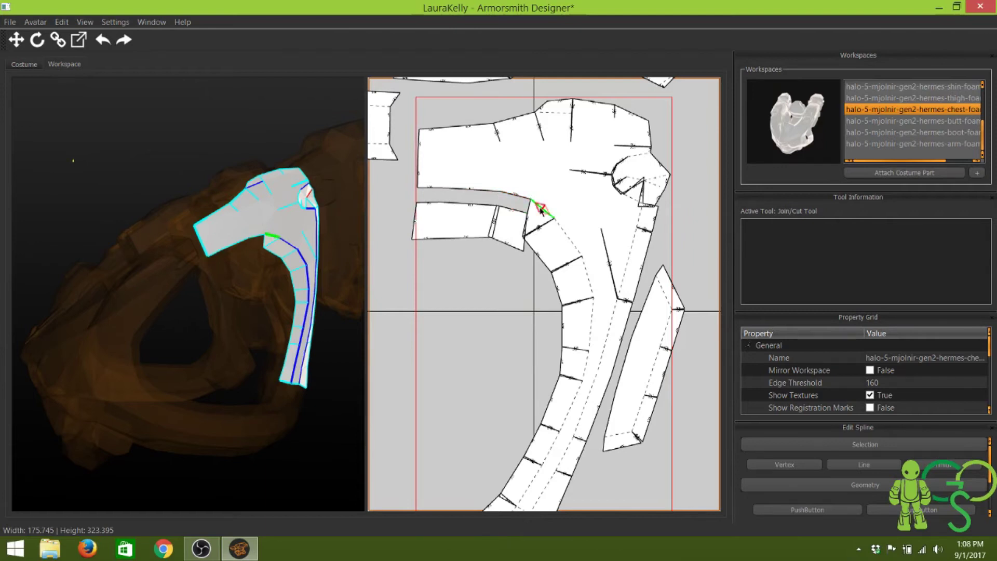
{"action": "left_click", "coordinate": [543, 210]}
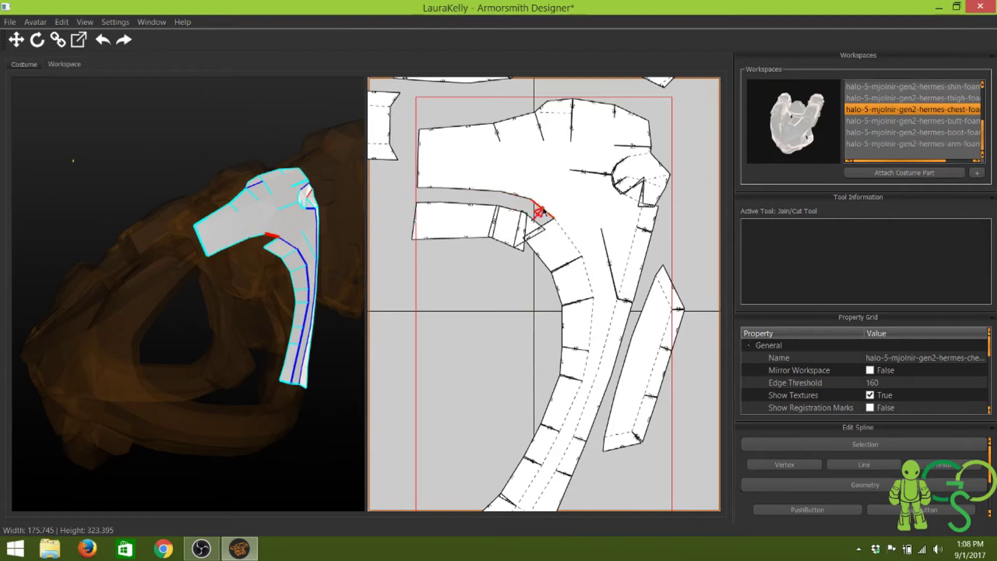
{"action": "left_click", "coordinate": [566, 236]}
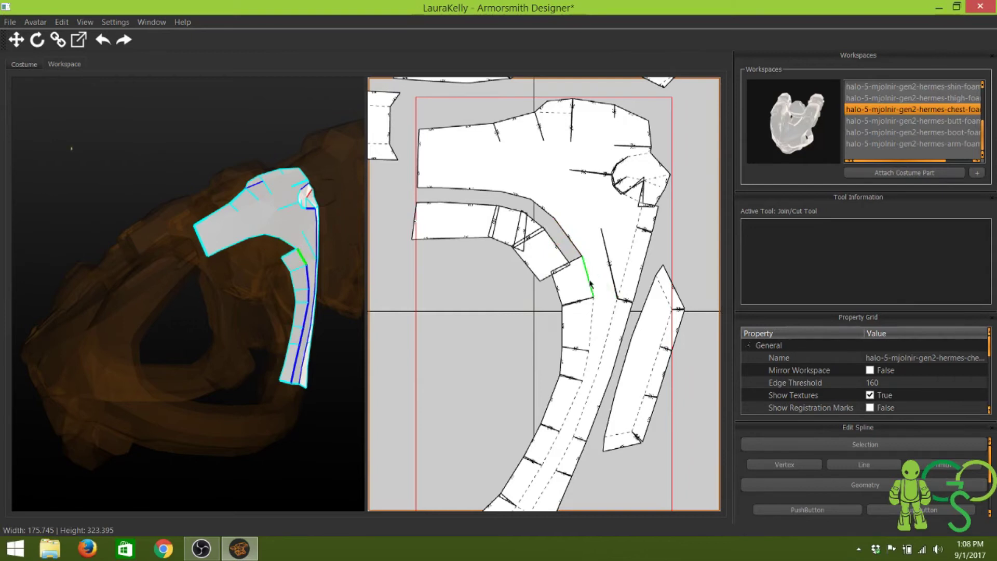
{"action": "left_click", "coordinate": [589, 283]}
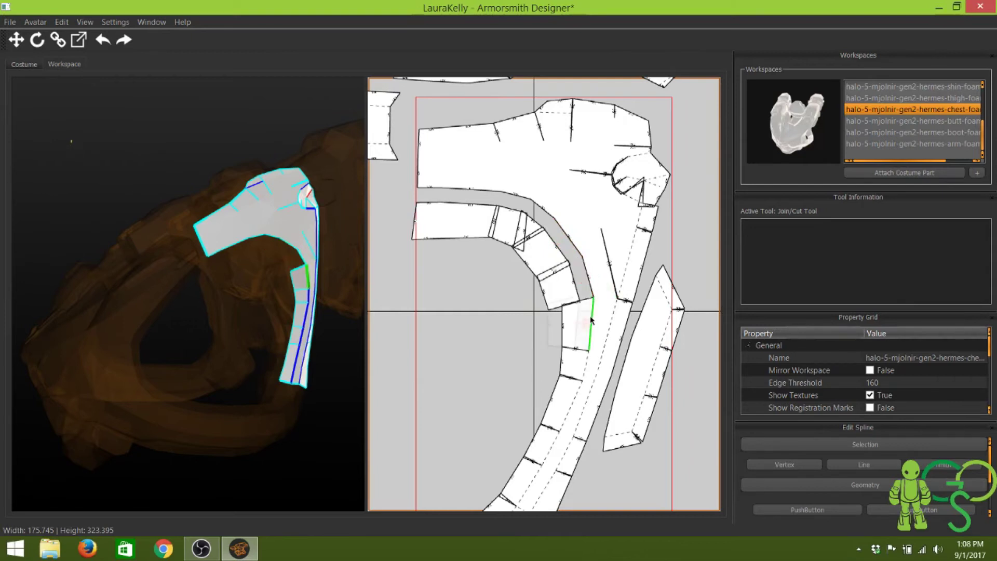
{"action": "left_click", "coordinate": [591, 320]}
{"action": "left_click", "coordinate": [585, 370]}
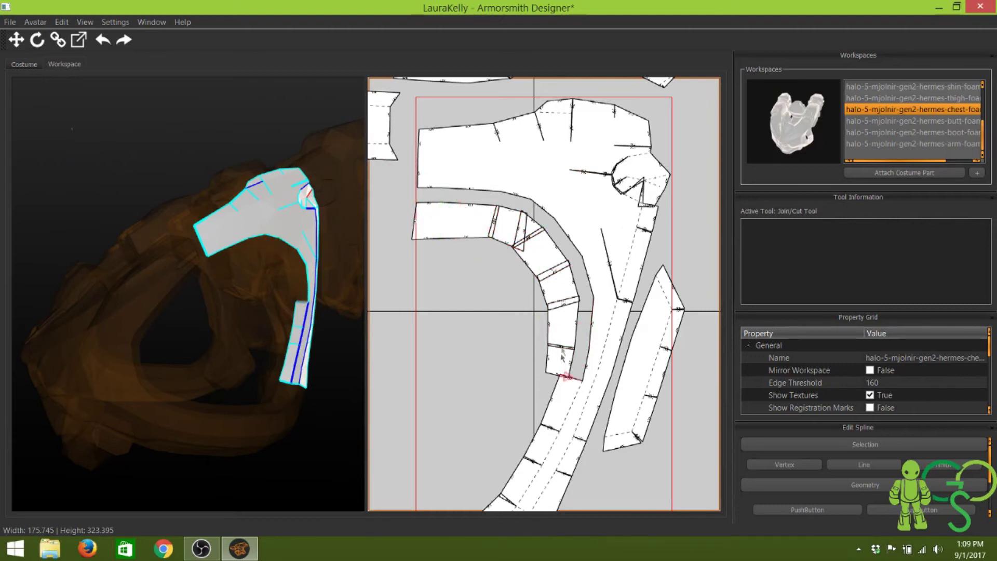
{"action": "left_click", "coordinate": [574, 406]}
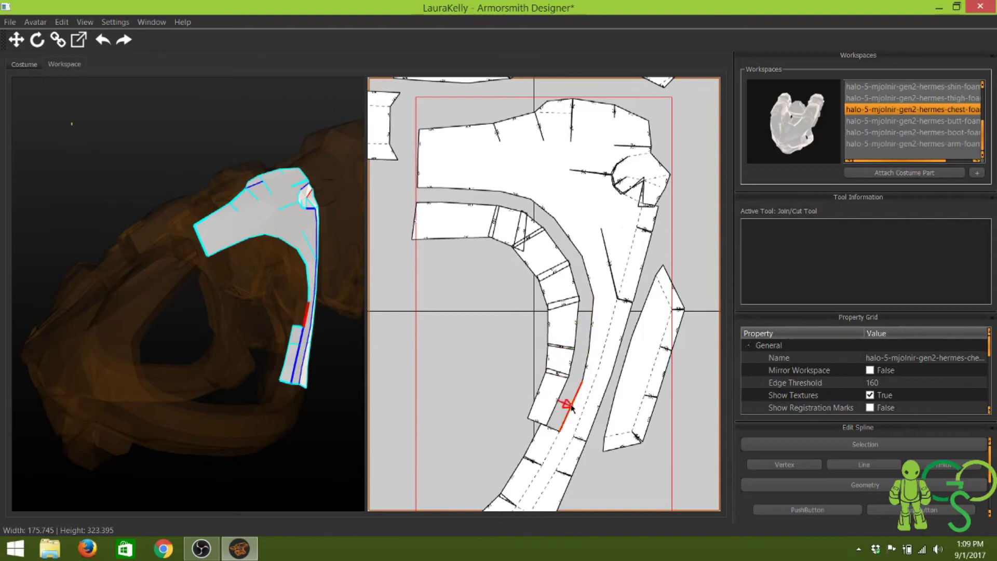
Cut three lower segments off the under-arm strip and join them onto the left strip.
{"action": "scroll", "coordinate": [565, 410], "scroll_direction": "up", "scroll_amount": 3}
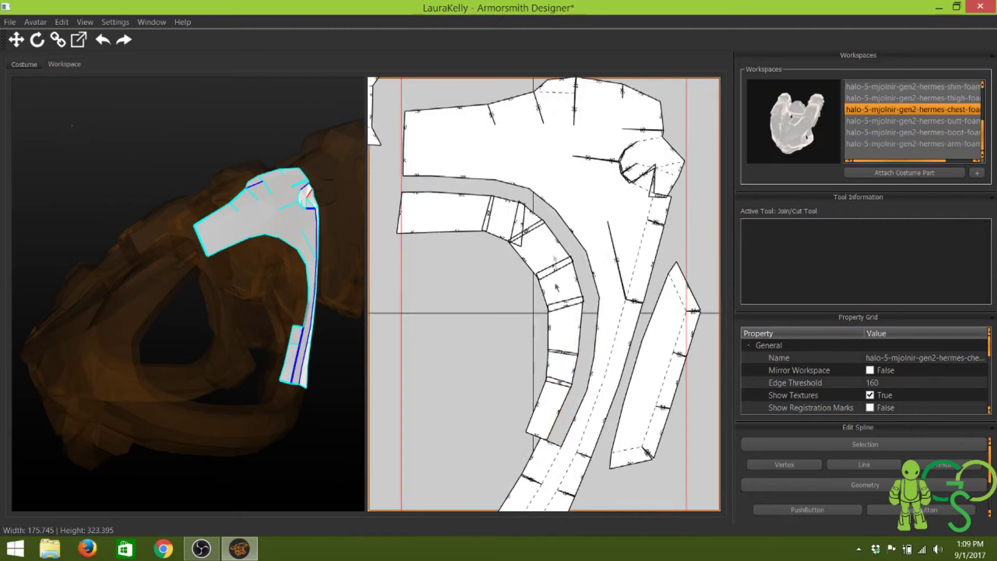
{"action": "scroll", "coordinate": [509, 380], "scroll_direction": "down", "scroll_amount": 4}
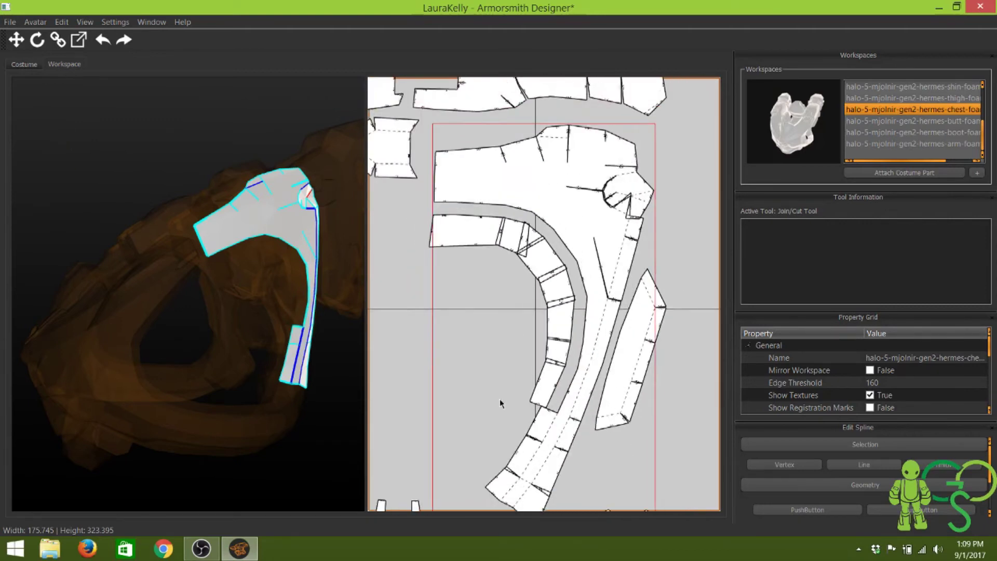
{"action": "scroll", "coordinate": [500, 402], "scroll_direction": "up", "scroll_amount": 2}
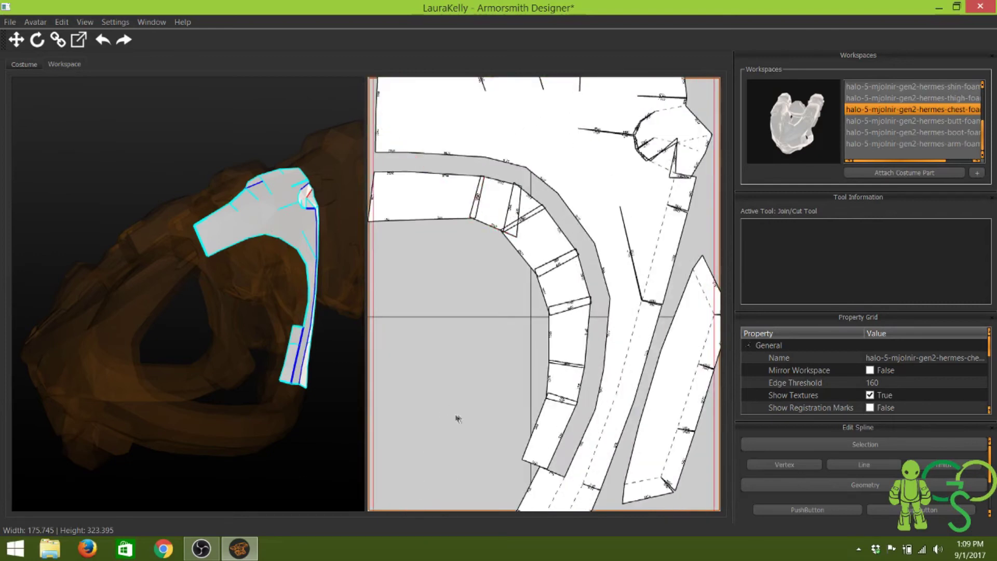
{"action": "scroll", "coordinate": [469, 432], "scroll_direction": "down", "scroll_amount": 3}
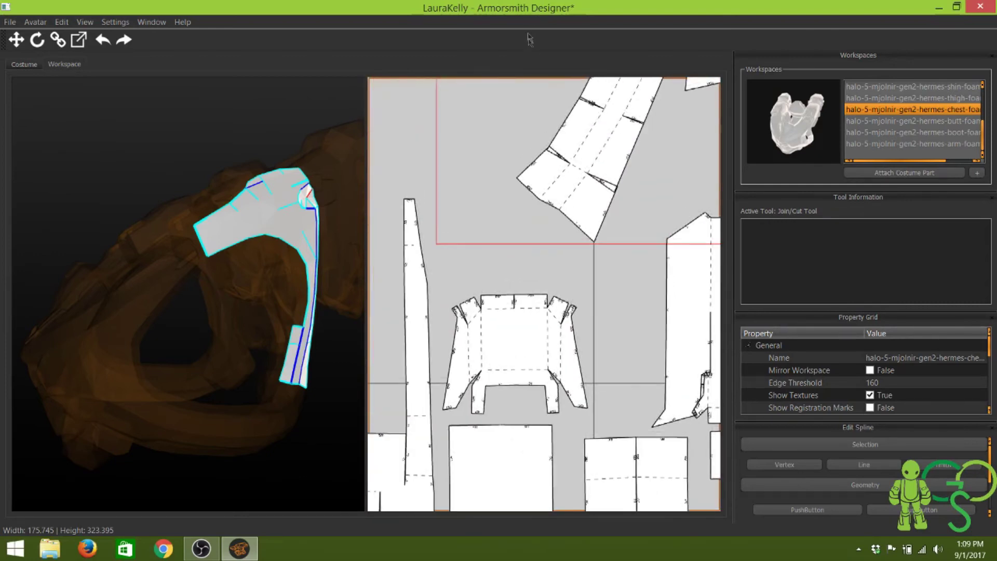
{"action": "scroll", "coordinate": [447, 422], "scroll_direction": "up", "scroll_amount": 3}
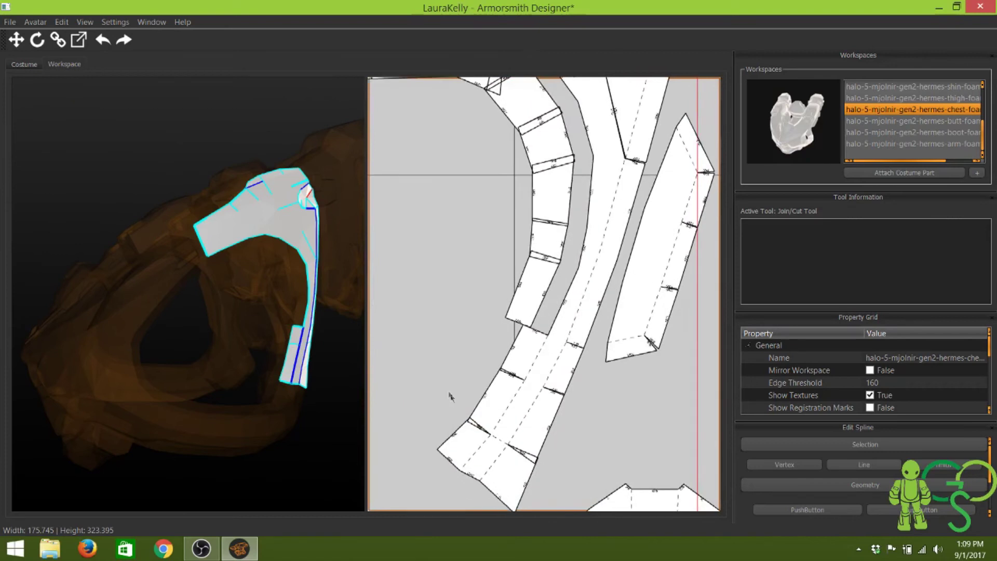
{"action": "left_click", "coordinate": [539, 356]}
{"action": "left_click", "coordinate": [516, 401]}
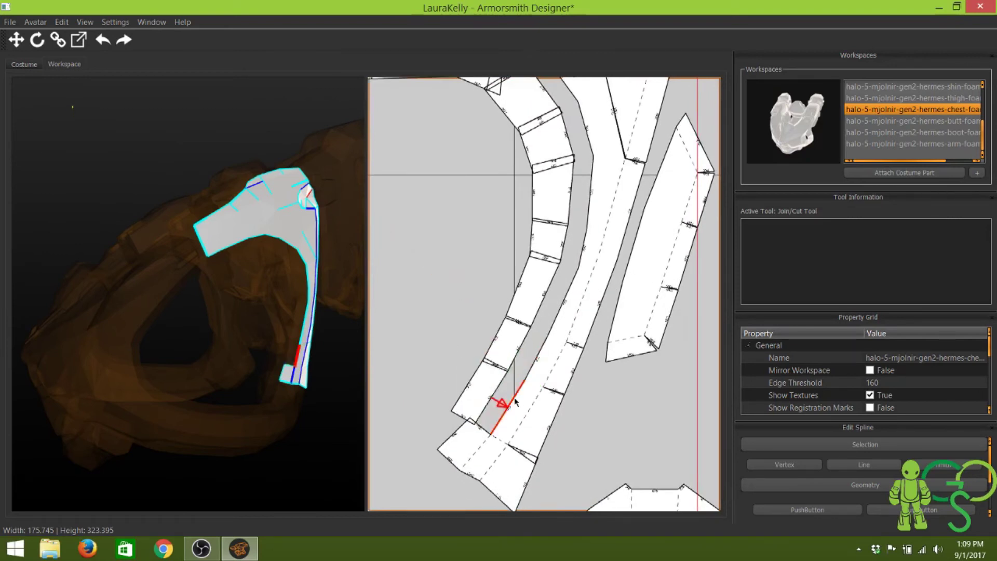
{"action": "left_click", "coordinate": [483, 447]}
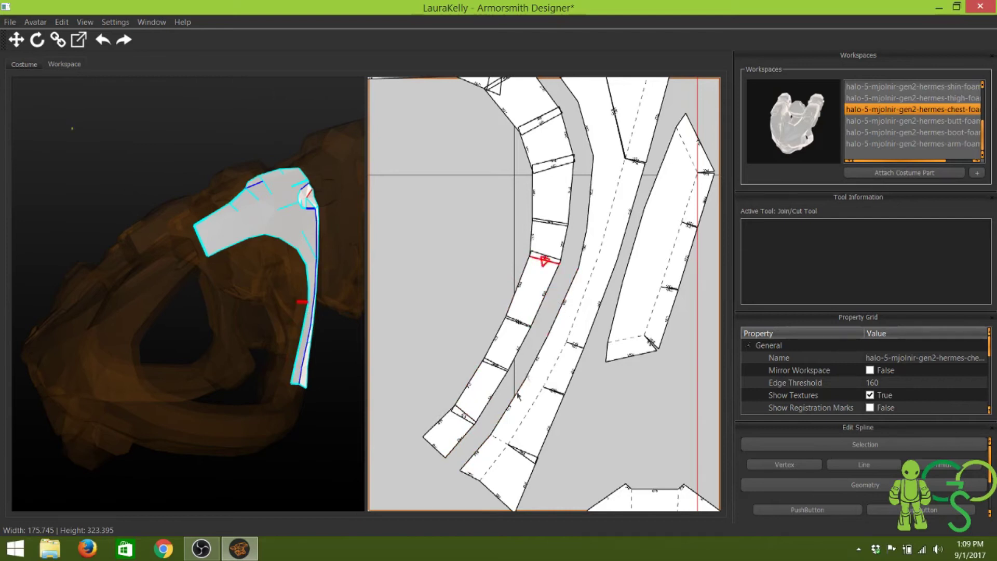
{"action": "left_click", "coordinate": [464, 418]}
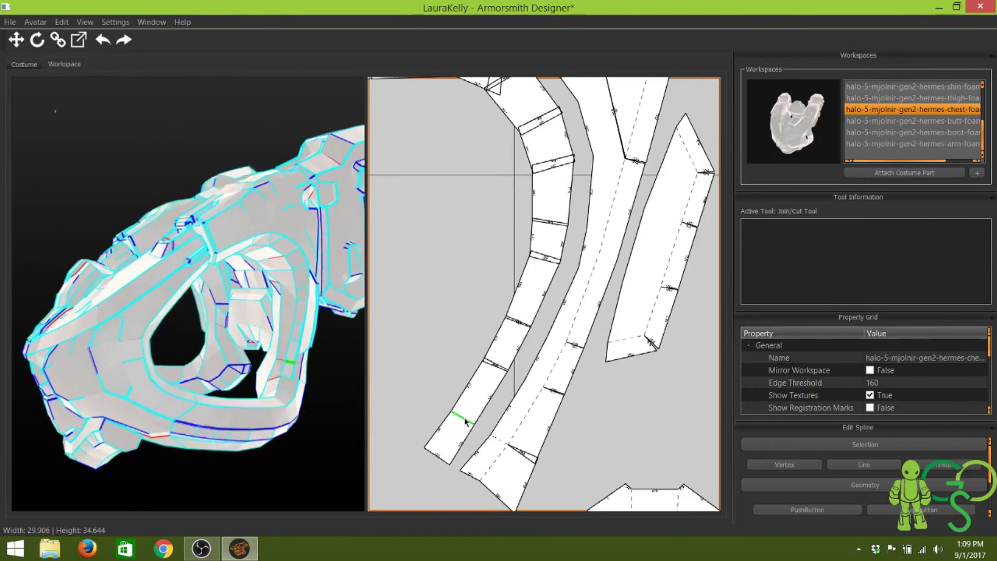
Join six edges up the strip to merge its segments together.
{"action": "left_click", "coordinate": [493, 368]}
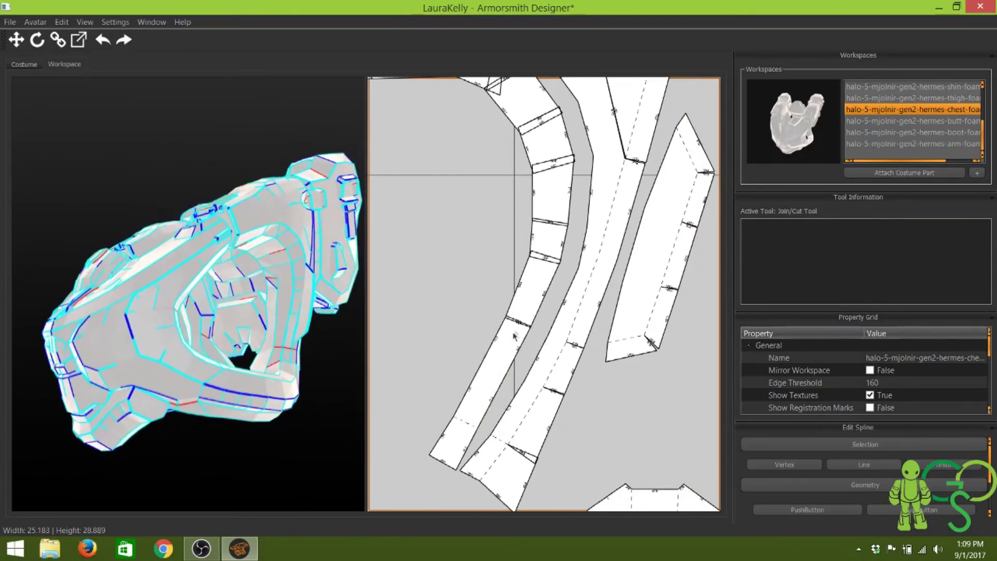
{"action": "left_click", "coordinate": [518, 325]}
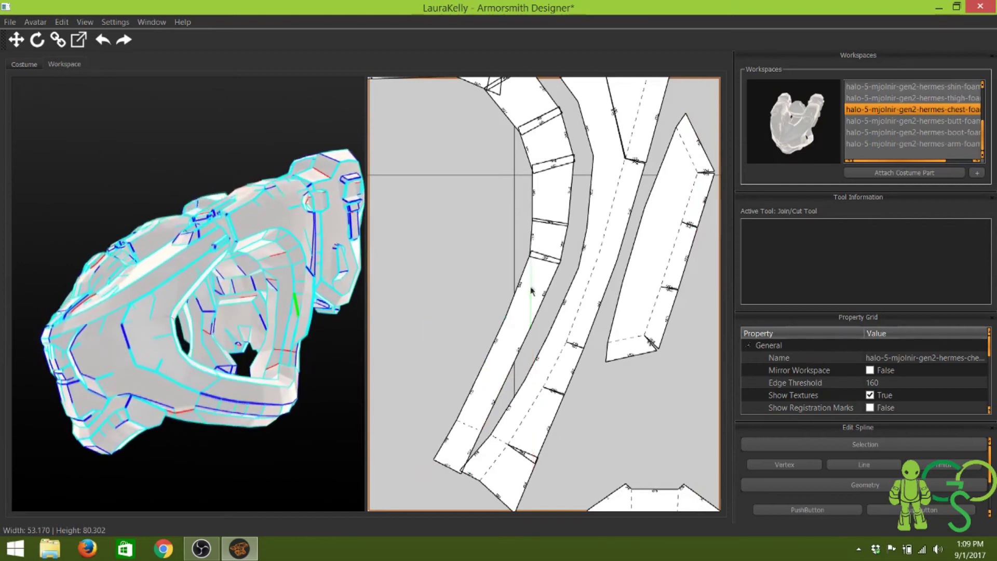
{"action": "left_click", "coordinate": [545, 257]}
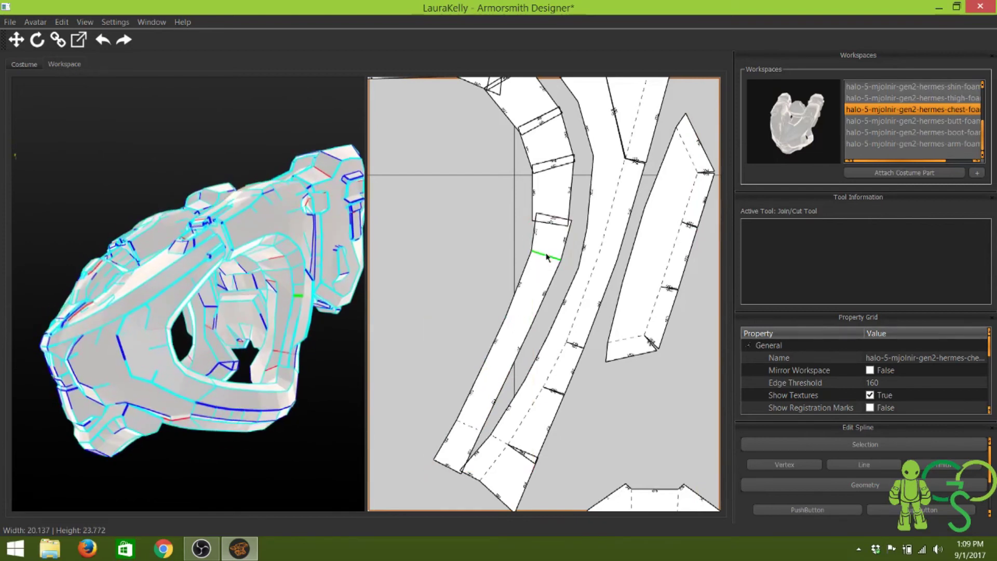
{"action": "left_click", "coordinate": [550, 222]}
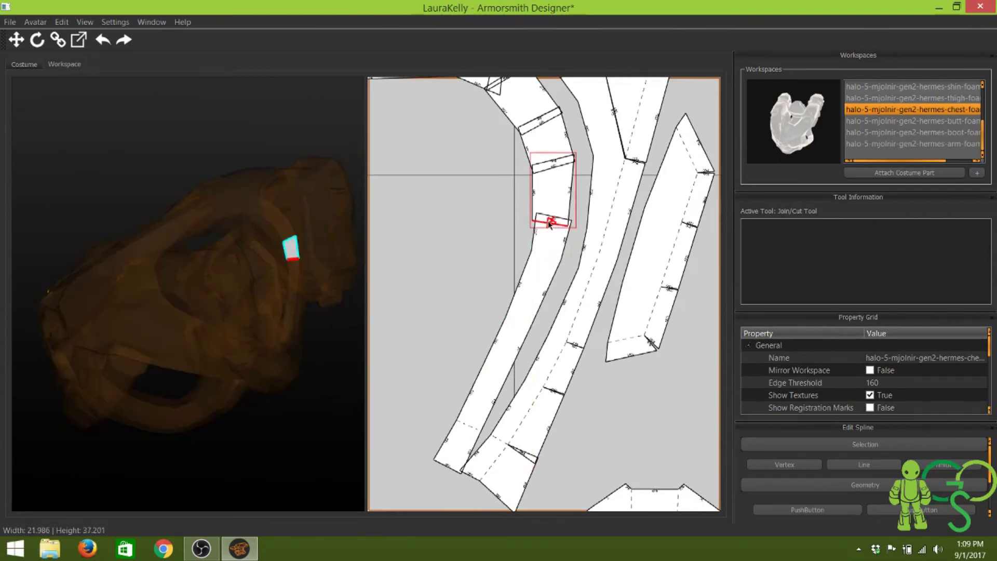
{"action": "left_click", "coordinate": [555, 162]}
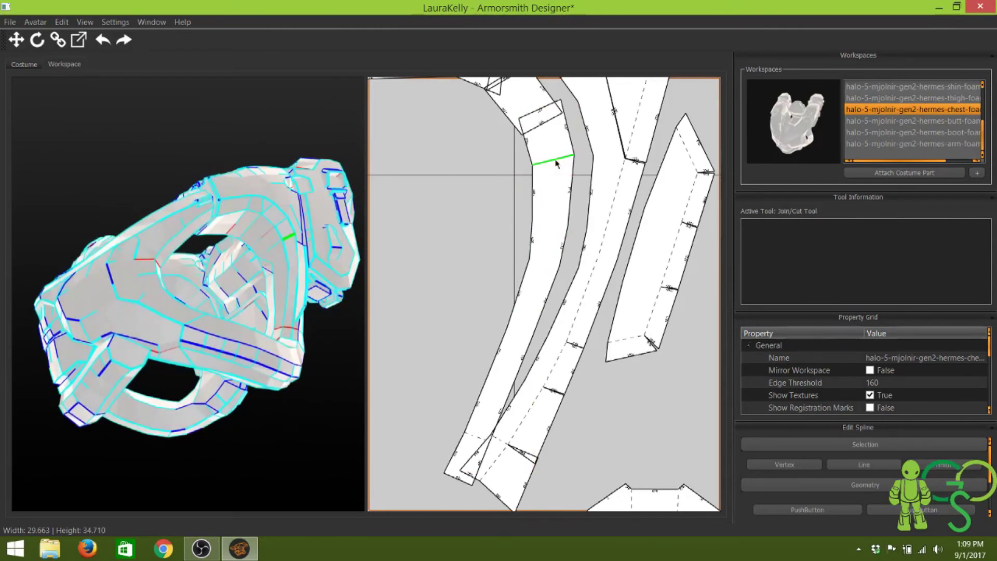
{"action": "left_click", "coordinate": [542, 110]}
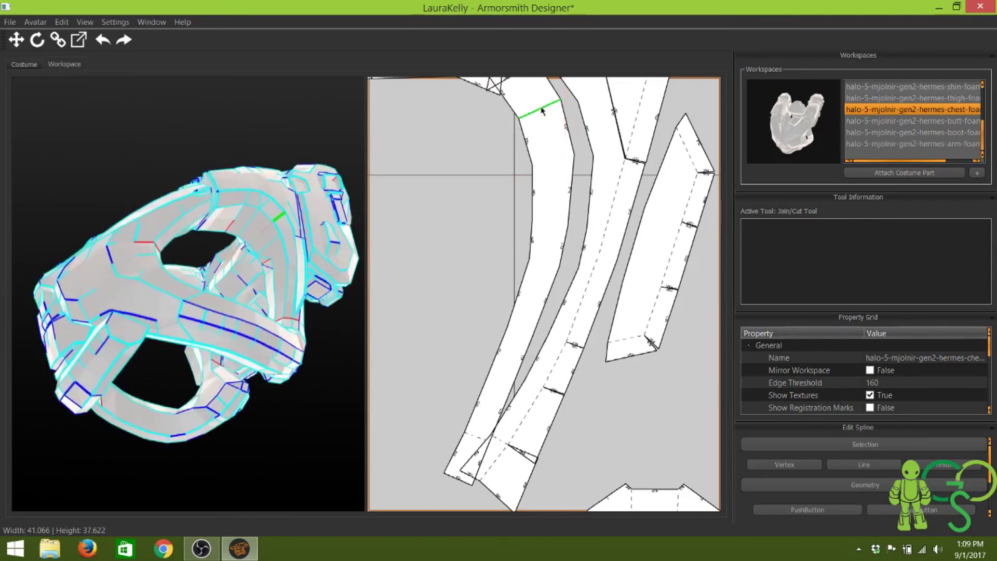
Join the remaining upper edges and cut the strip free from the chest piece.
{"action": "middle_click_drag", "start_coordinate": [455, 160], "coordinate": [466, 318]}
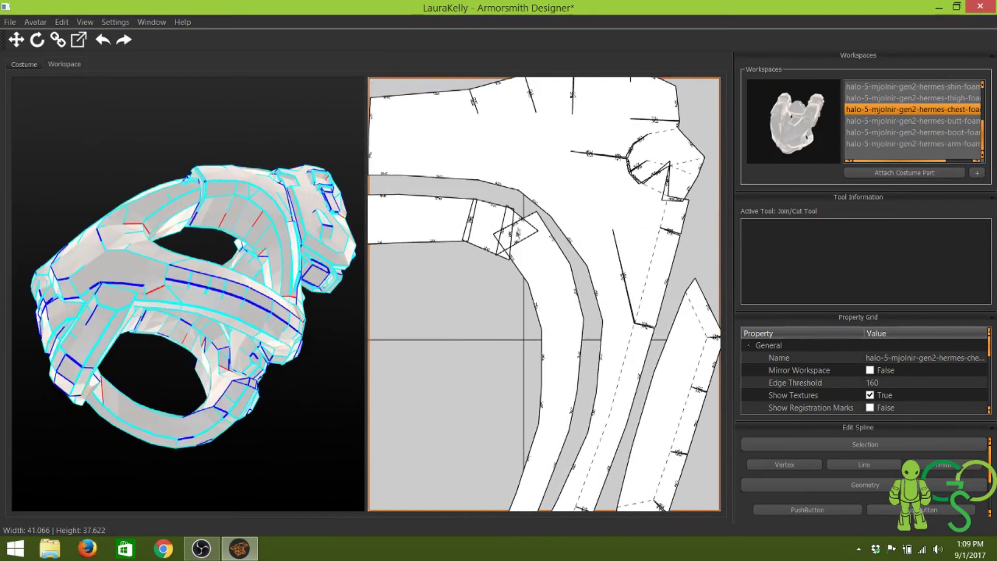
{"action": "left_click", "coordinate": [520, 240]}
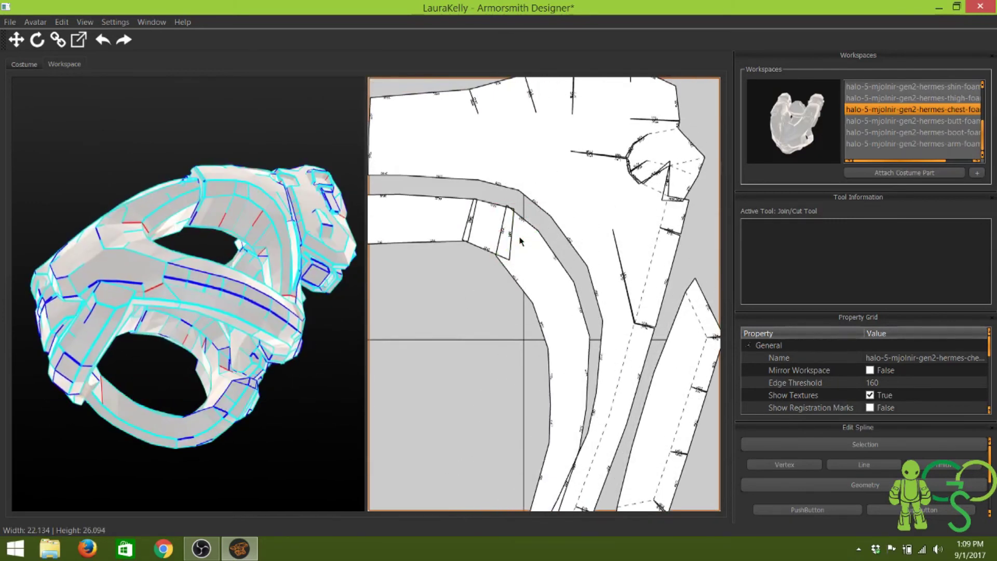
{"action": "left_click", "coordinate": [513, 234]}
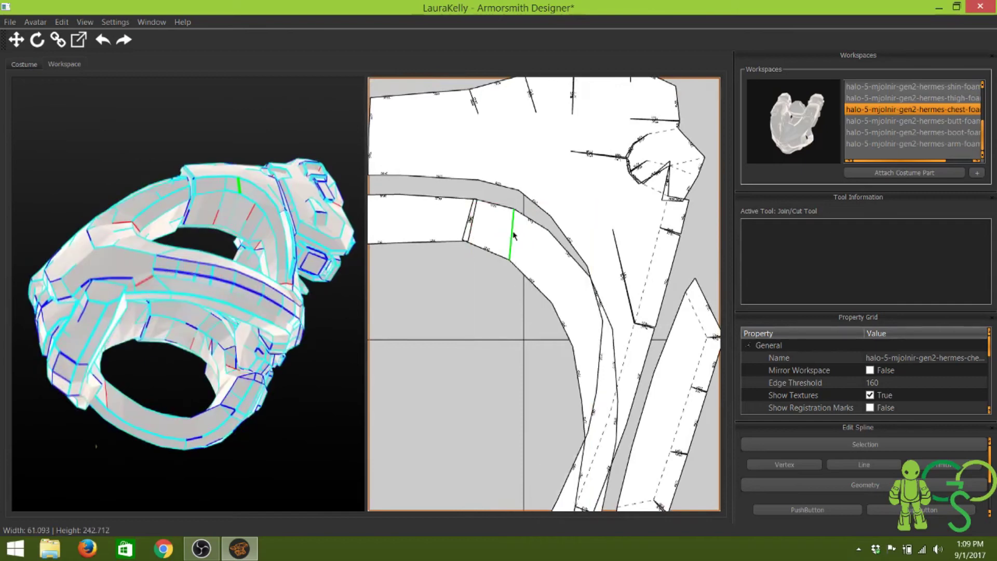
{"action": "left_click", "coordinate": [473, 224]}
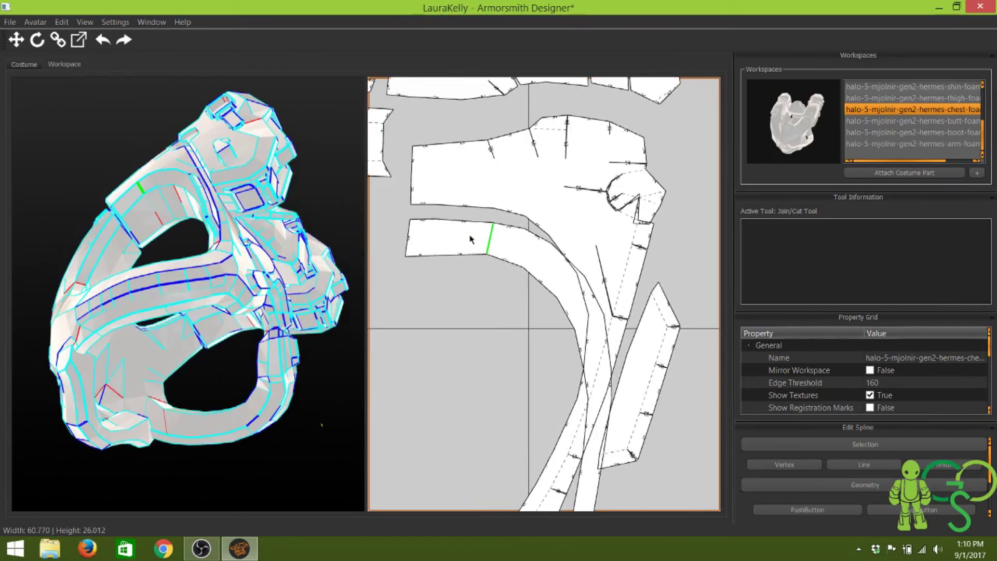
{"action": "right_click", "coordinate": [470, 239]}
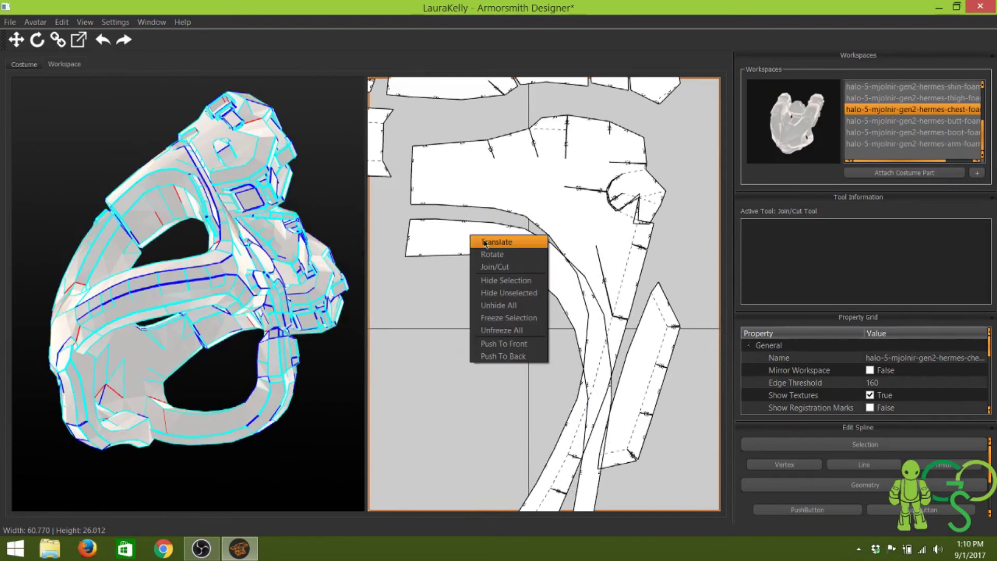
Translate the curved strip left and nudge the large chest piece right to separate them.
{"action": "left_click", "coordinate": [490, 242]}
{"action": "left_click_drag", "start_coordinate": [491, 243], "coordinate": [520, 246]}
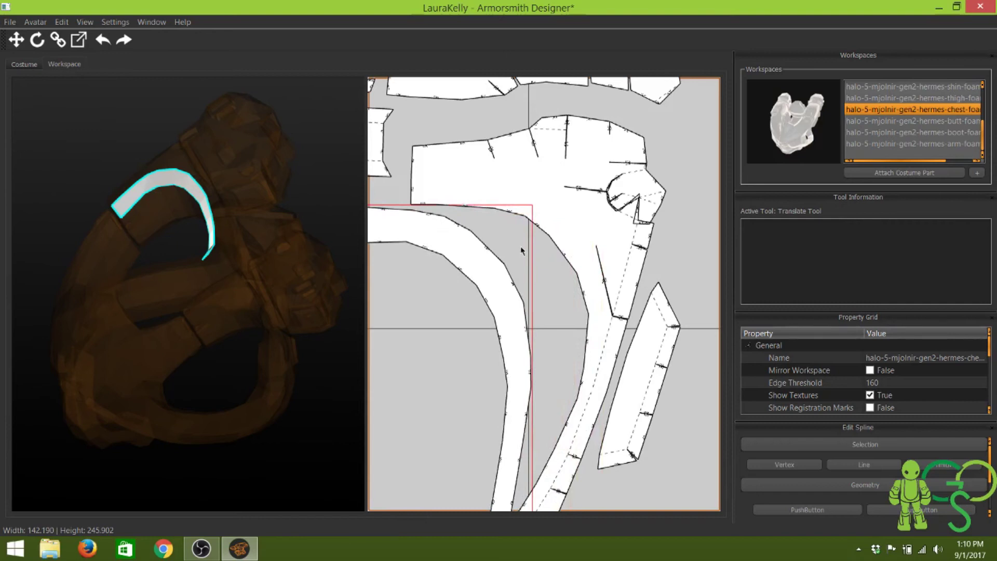
{"action": "scroll", "coordinate": [521, 248], "scroll_direction": "down", "scroll_amount": 3}
{"action": "left_click", "coordinate": [573, 246]}
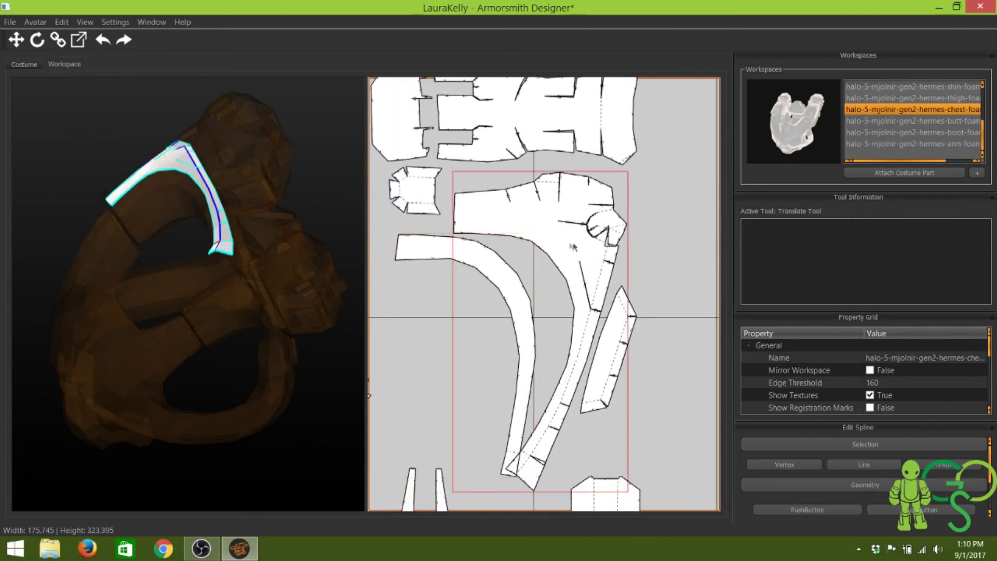
{"action": "left_click_drag", "start_coordinate": [574, 251], "coordinate": [584, 249]}
{"action": "left_click_drag", "start_coordinate": [512, 285], "coordinate": [494, 280]}
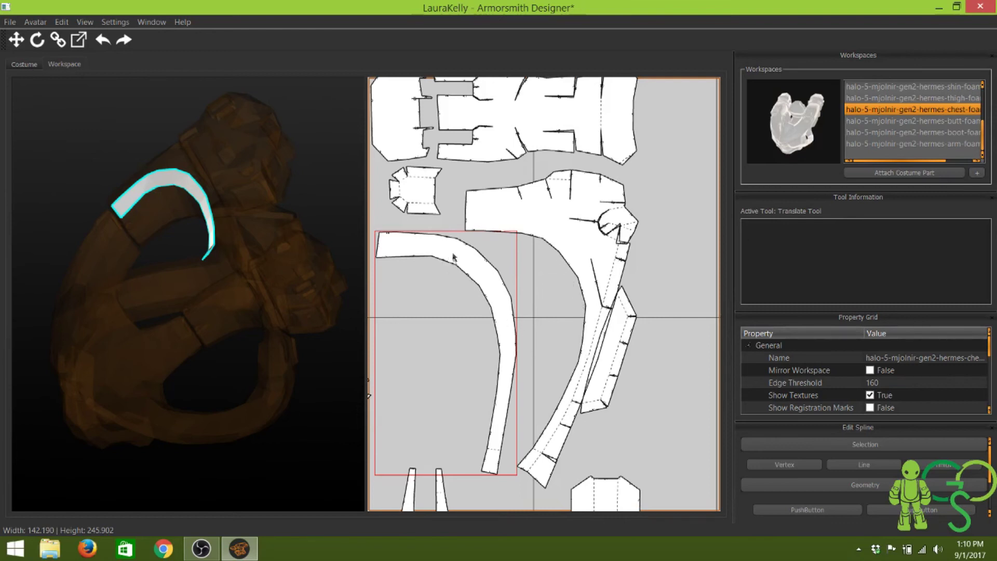
Orbit the 3-D model to check the strip's placement, then select the large chest piece.
{"action": "left_click_drag", "start_coordinate": [232, 235], "coordinate": [305, 325]}
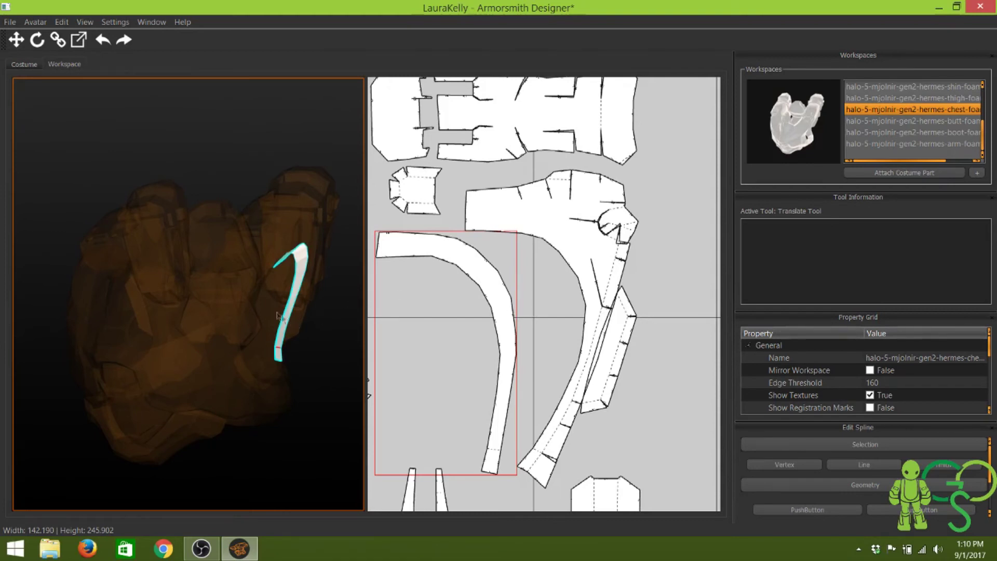
{"action": "left_click_drag", "start_coordinate": [283, 317], "coordinate": [229, 286]}
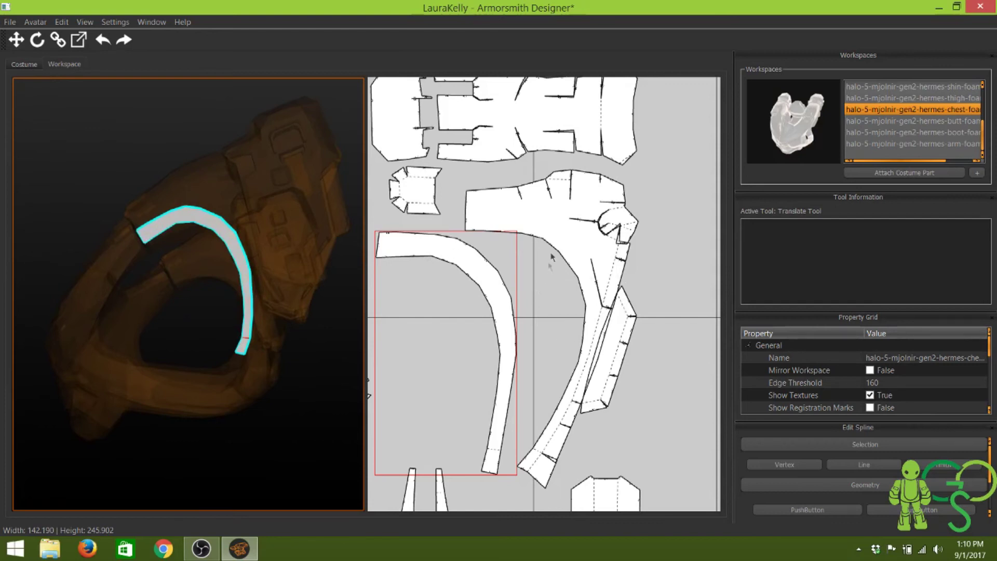
{"action": "left_click", "coordinate": [554, 225]}
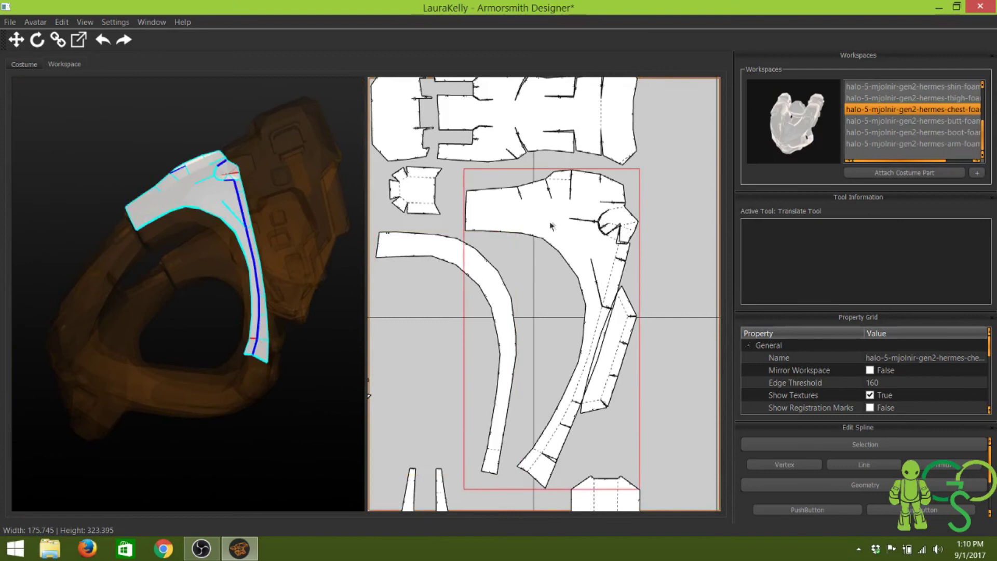
{"action": "left_click_drag", "start_coordinate": [306, 292], "coordinate": [248, 302]}
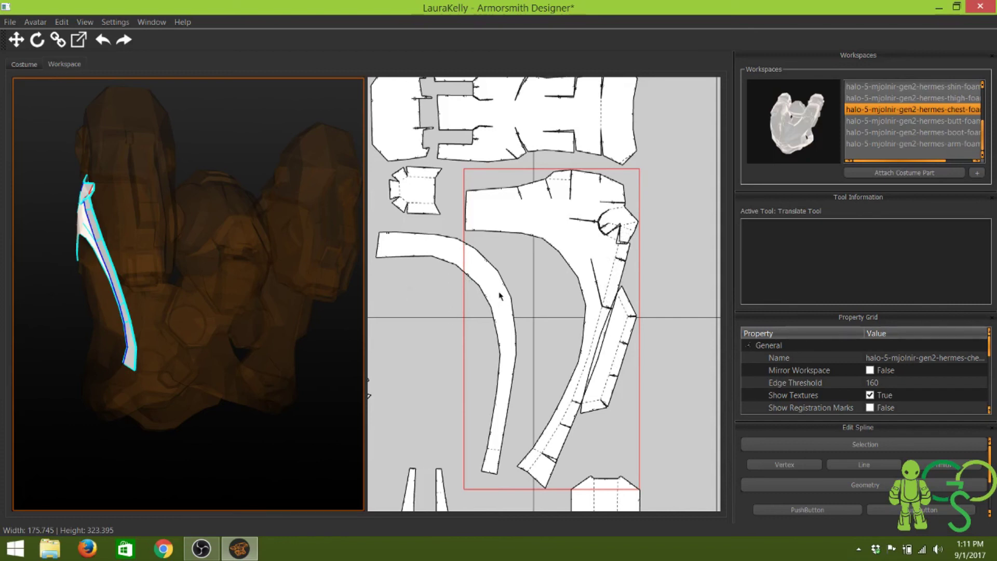
Deselect the piece, zoom out and recentre the pattern page to show every piece.
{"action": "left_click", "coordinate": [534, 285]}
{"action": "scroll", "coordinate": [534, 286], "scroll_direction": "down", "scroll_amount": 5}
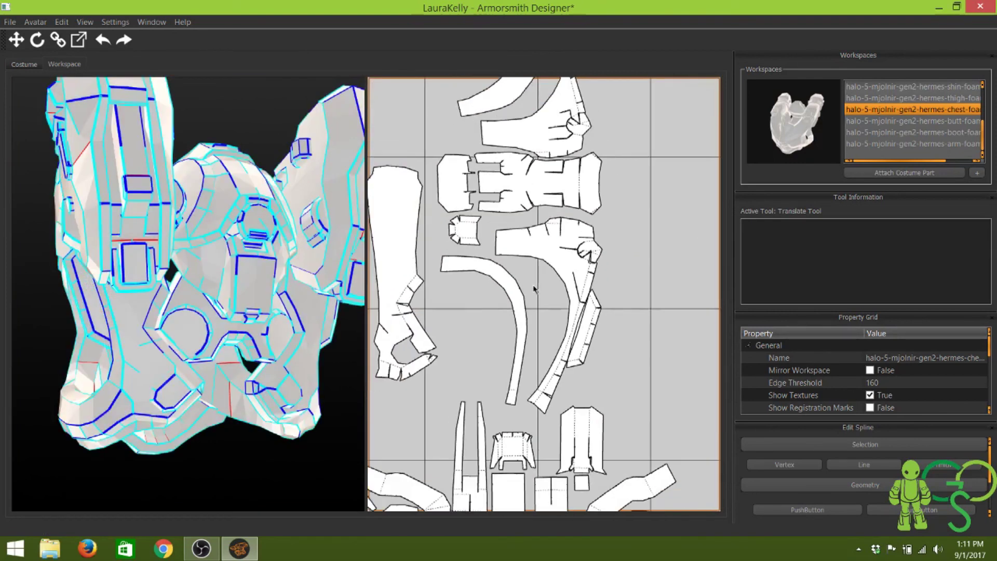
{"action": "scroll", "coordinate": [534, 288], "scroll_direction": "down", "scroll_amount": 2}
{"action": "scroll", "coordinate": [535, 289], "scroll_direction": "down", "scroll_amount": 6}
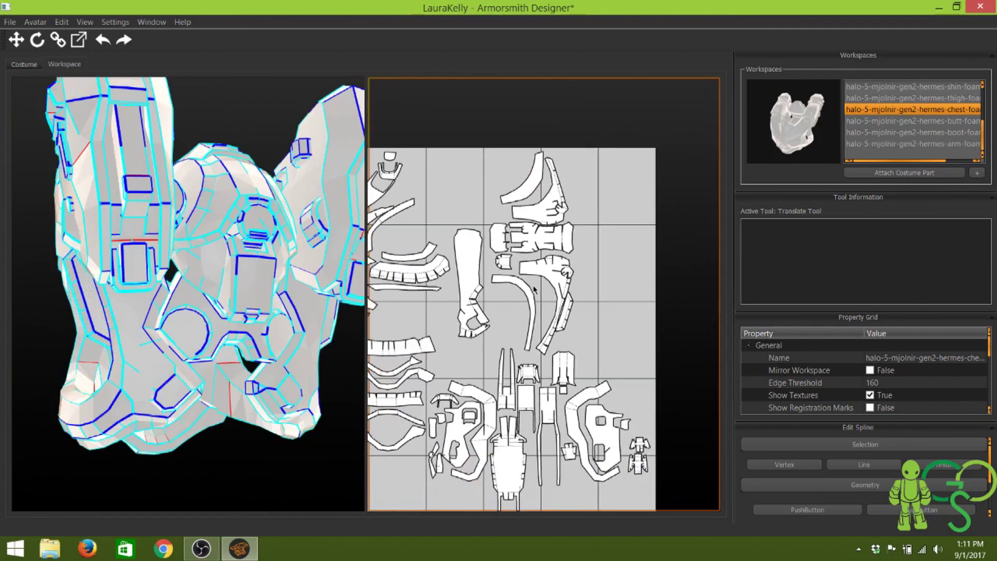
{"action": "middle_click_drag", "start_coordinate": [451, 303], "coordinate": [534, 291]}
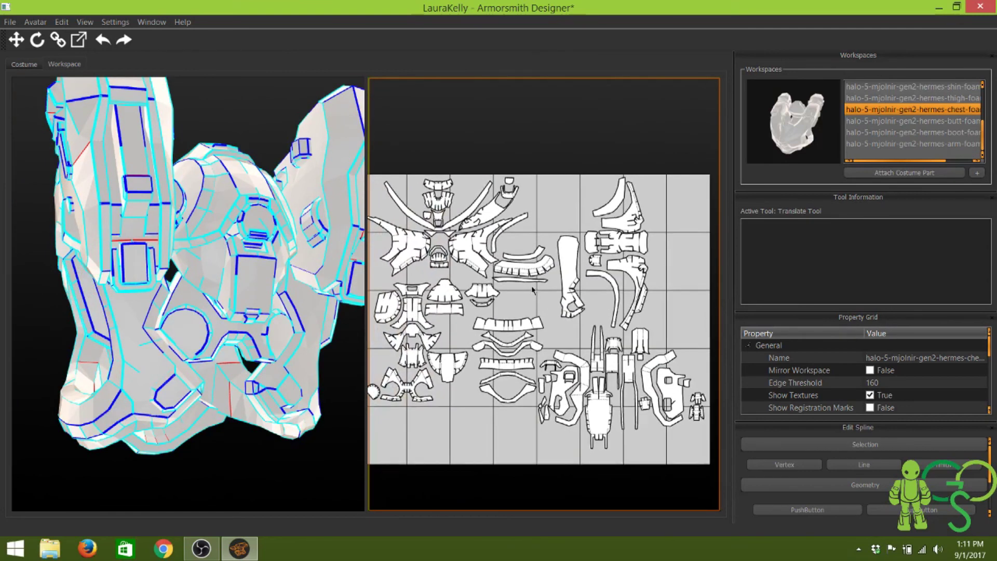